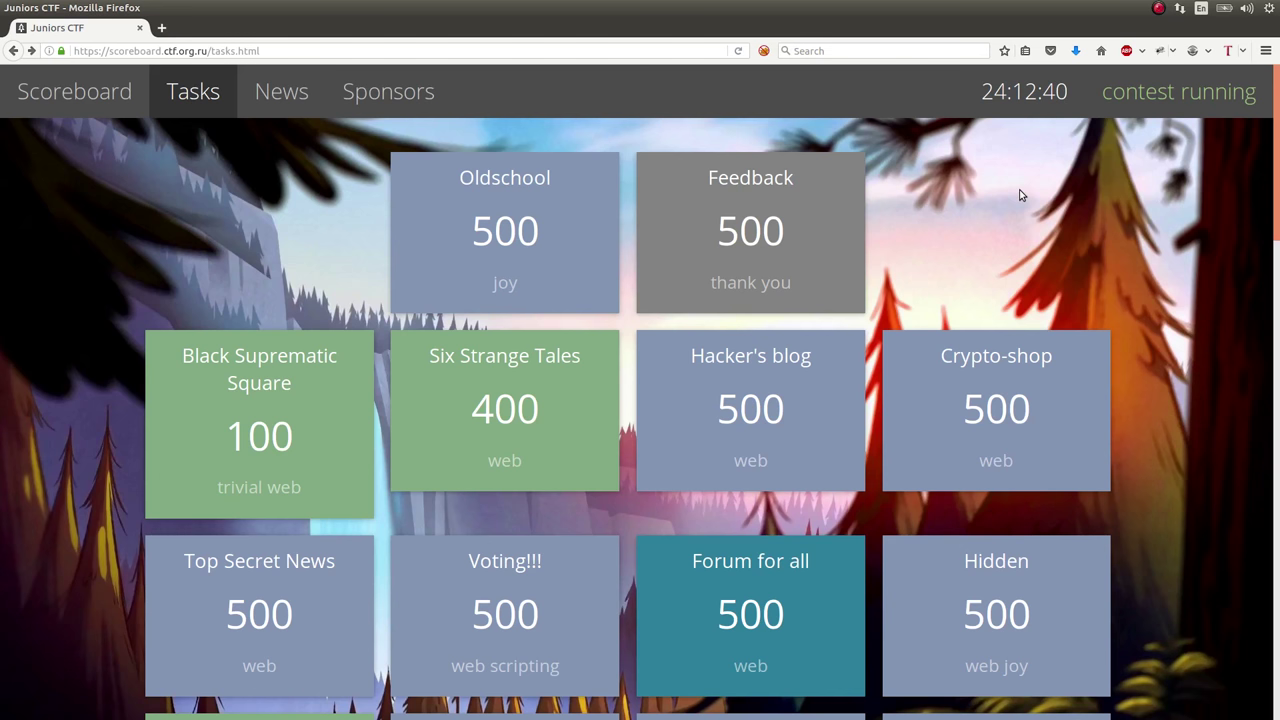
Scroll down the Tasks list and open the Southern Cross (300, crypto) task
scroll(1020, 195, "down", 8)
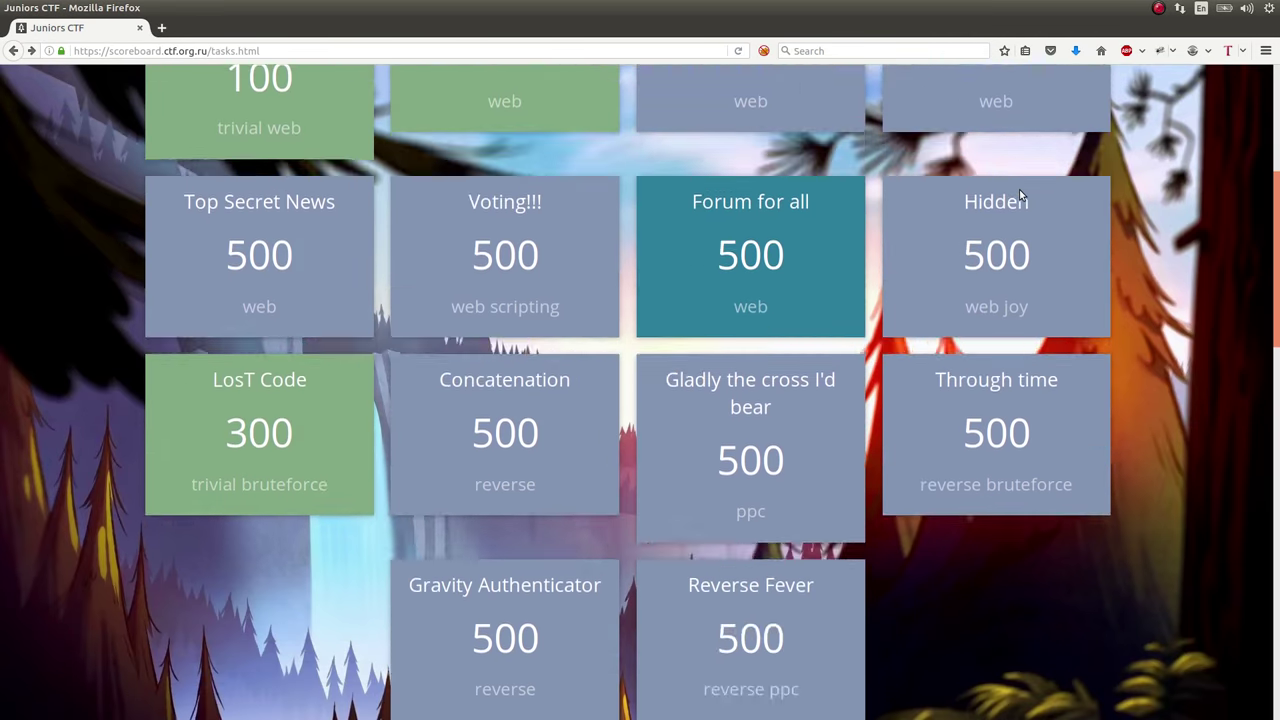
scroll(1021, 195, "down", 2)
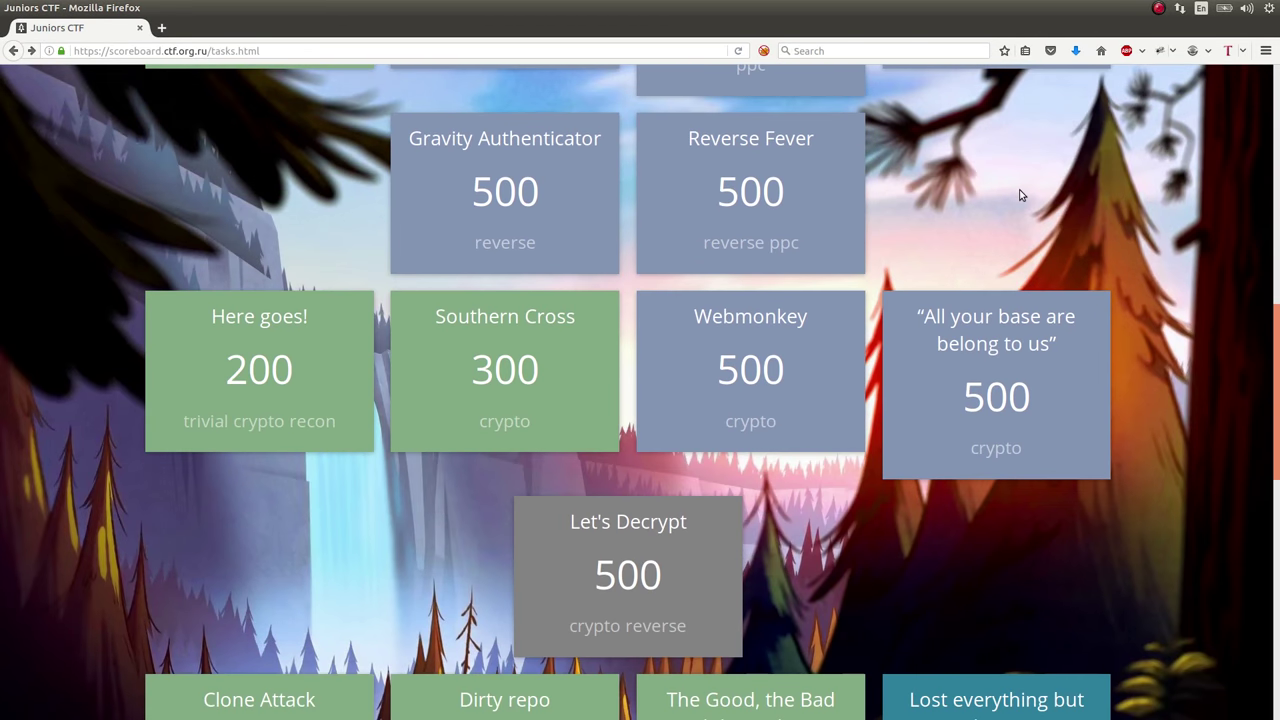
scroll(1020, 195, "down", 1)
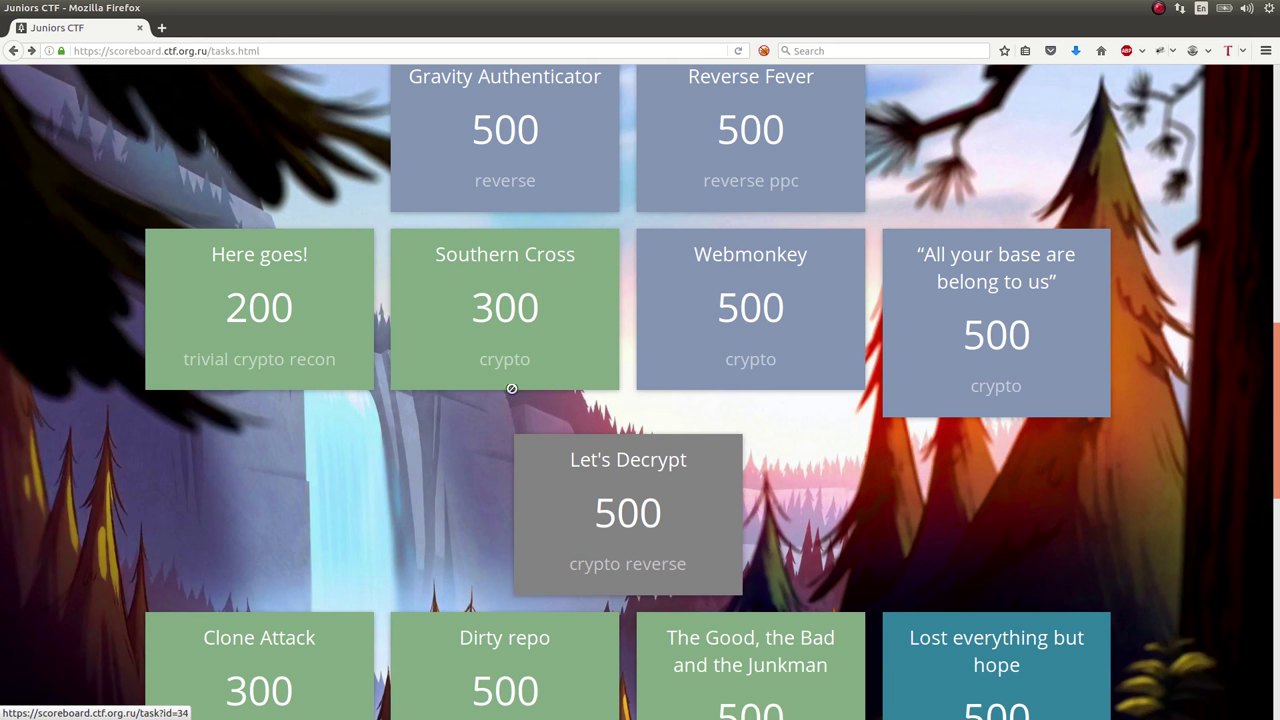
left_click(499, 327)
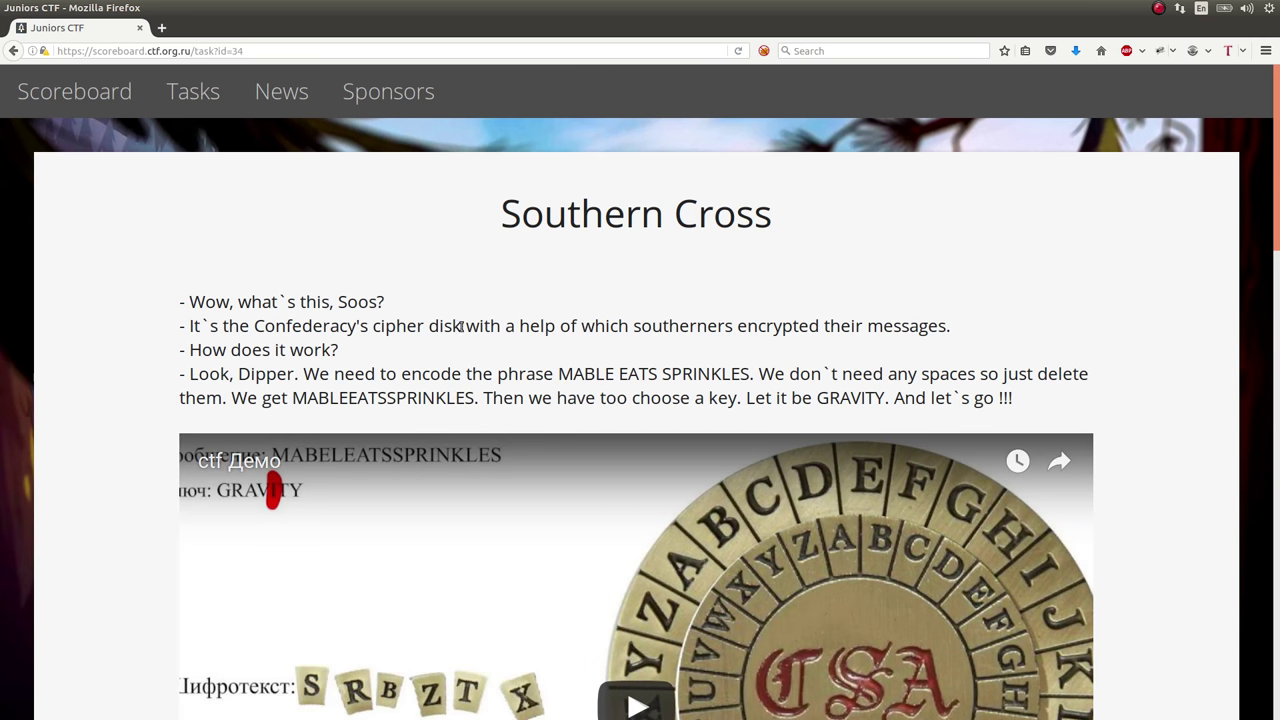
Copy the phrase 'Confederacy's cipher disk' from the task text
left_click_drag(461, 326, 258, 325)
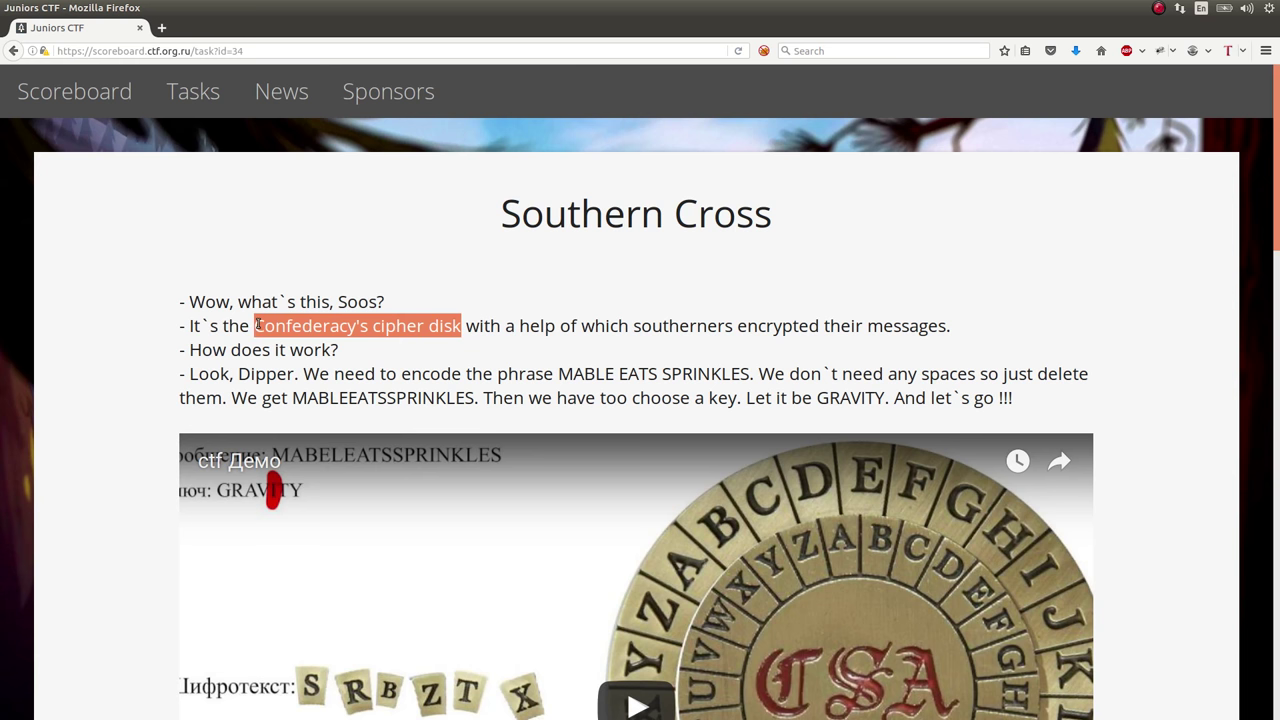
right_click(258, 325)
left_click(285, 333)
left_click(500, 326)
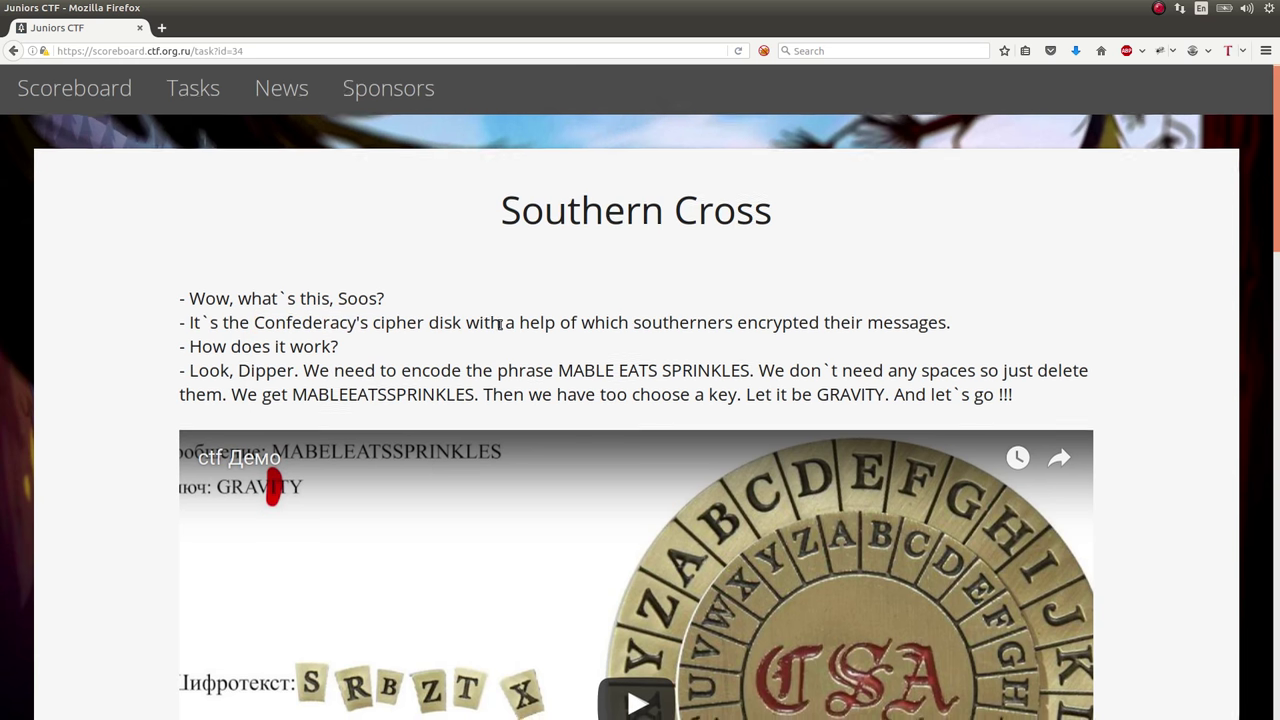
scroll(500, 328, "down", 2)
scroll(500, 328, "down", 1)
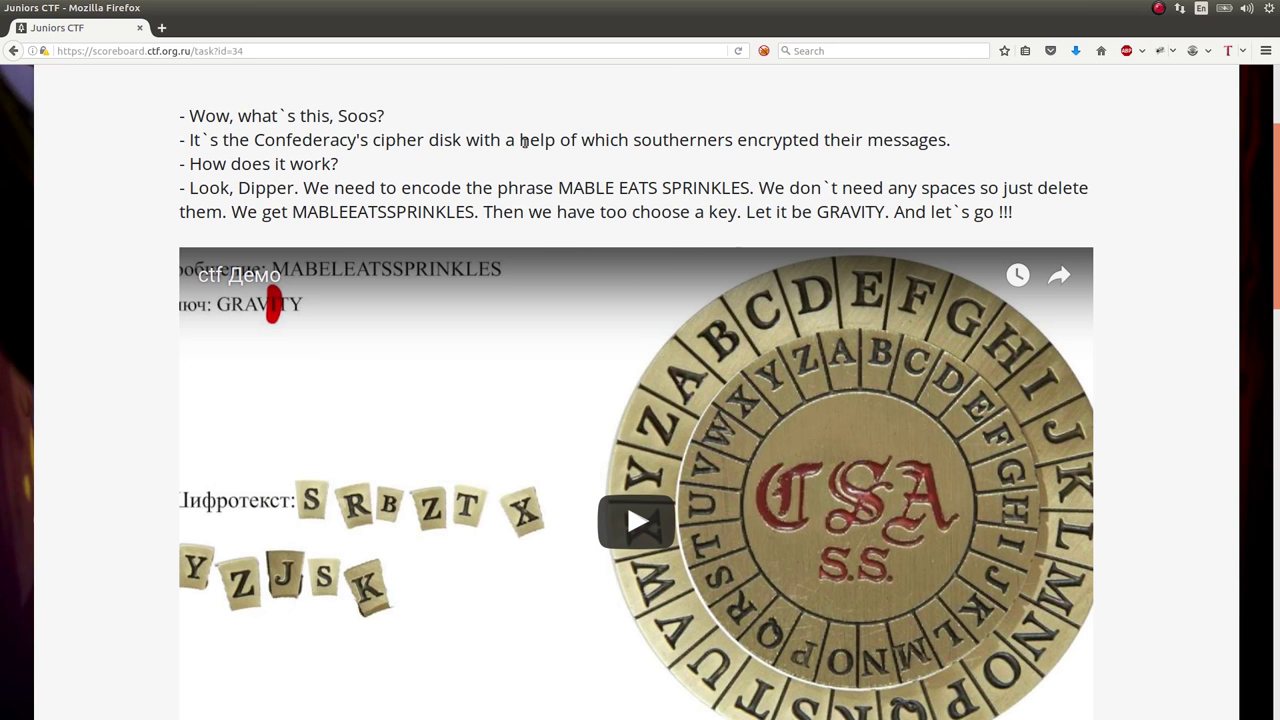
Select the example ciphertext RBZTXYZJSKZBLQCEN below the MABLE EATS SPRINKLES example
left_click_drag(557, 187, 757, 183)
left_click(757, 180)
scroll(757, 180, "down", 10)
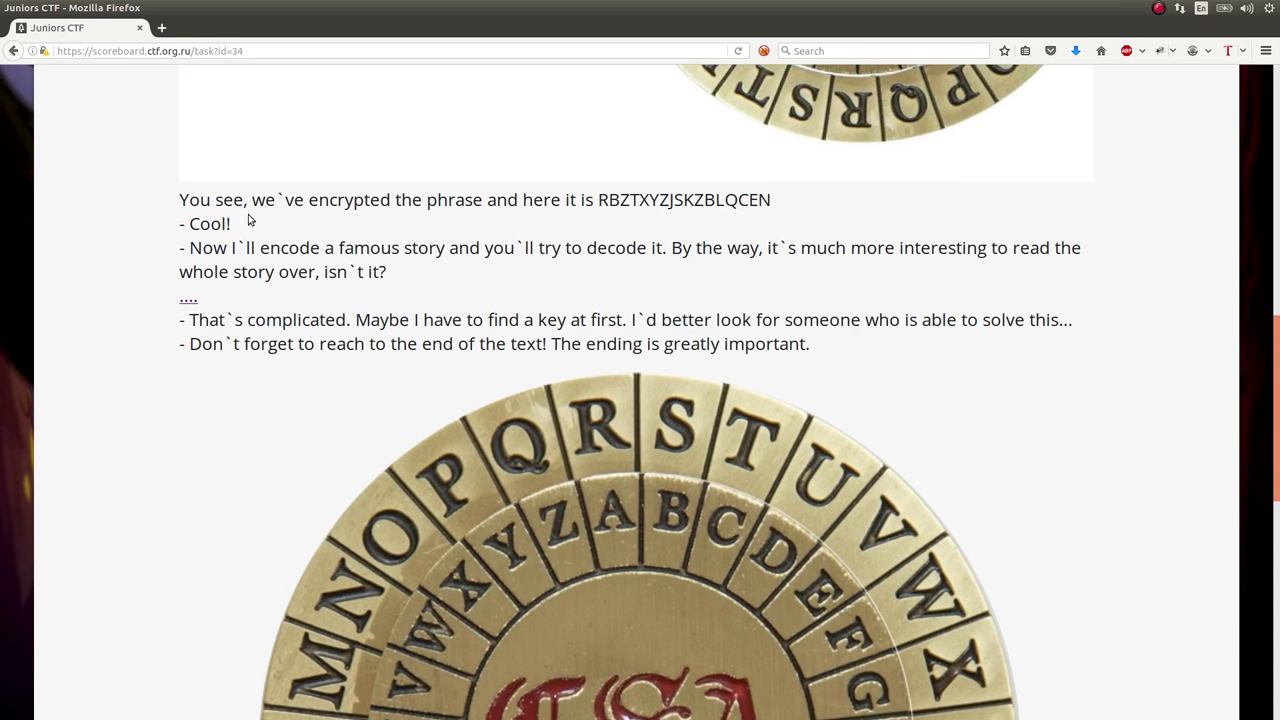
double_click(689, 202)
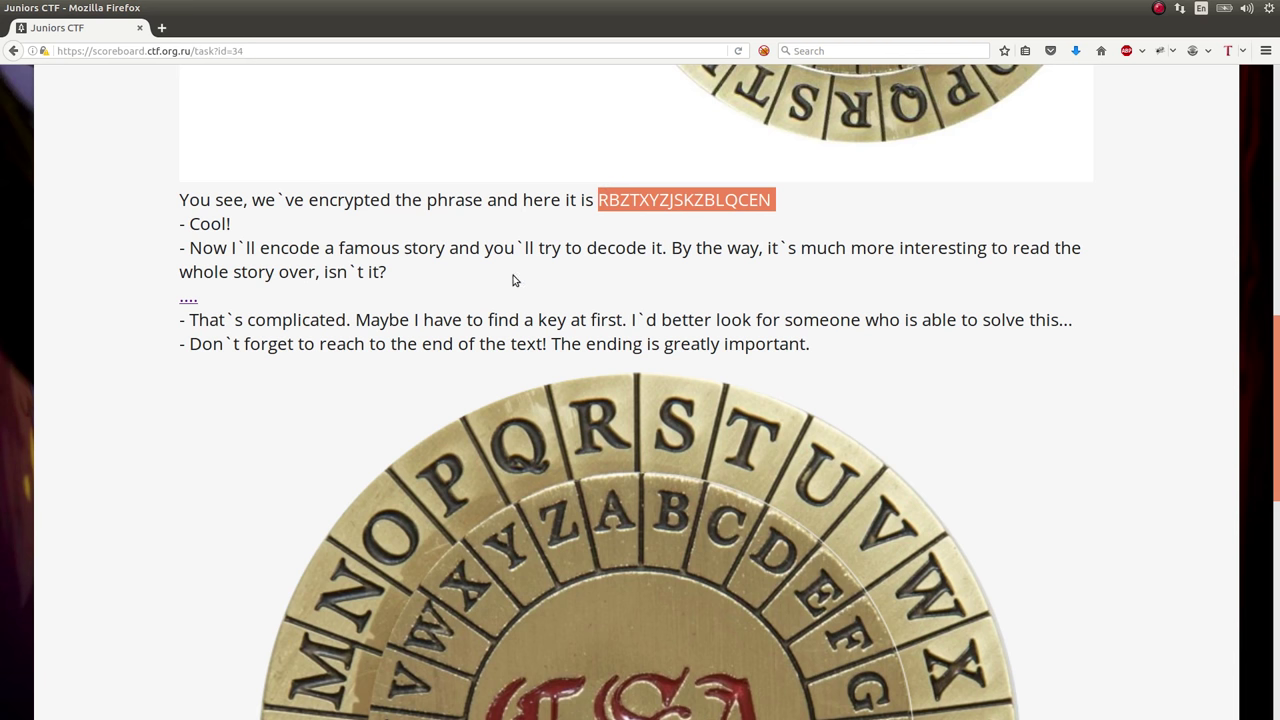
Open the linked crypt.txt on Yandex Disk and download it to open with gedit
left_click(190, 303)
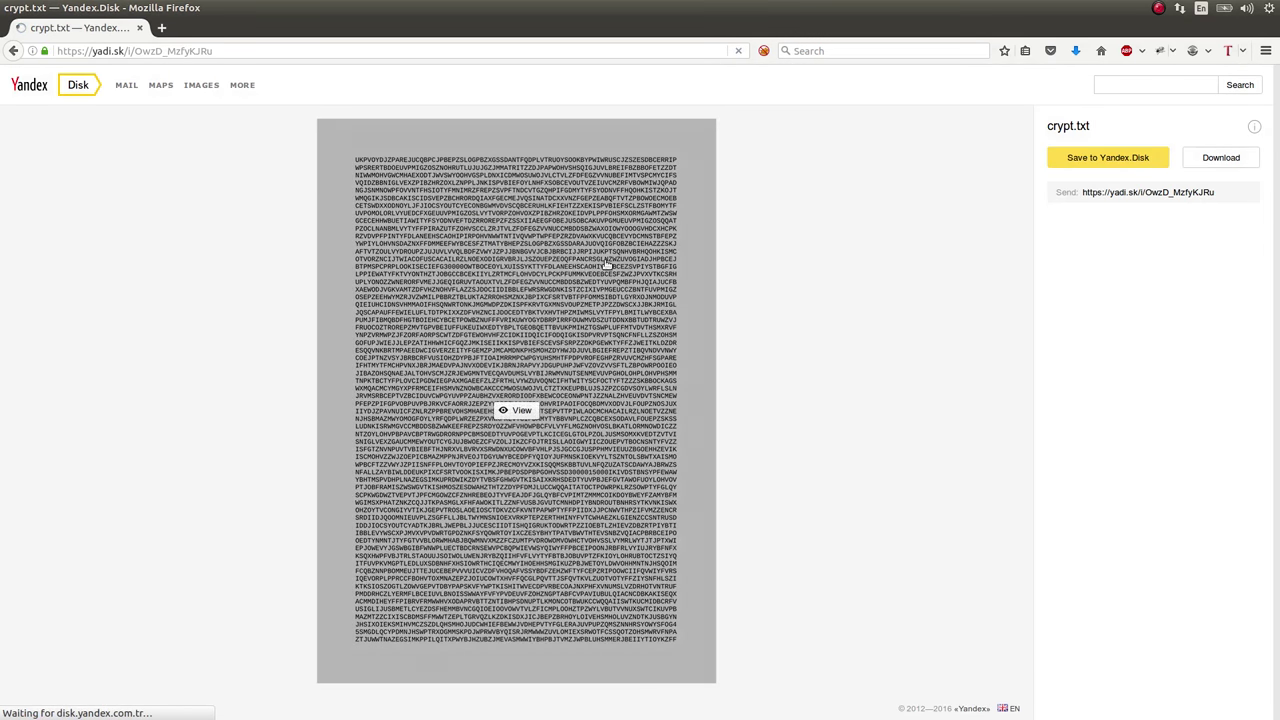
left_click(1224, 160)
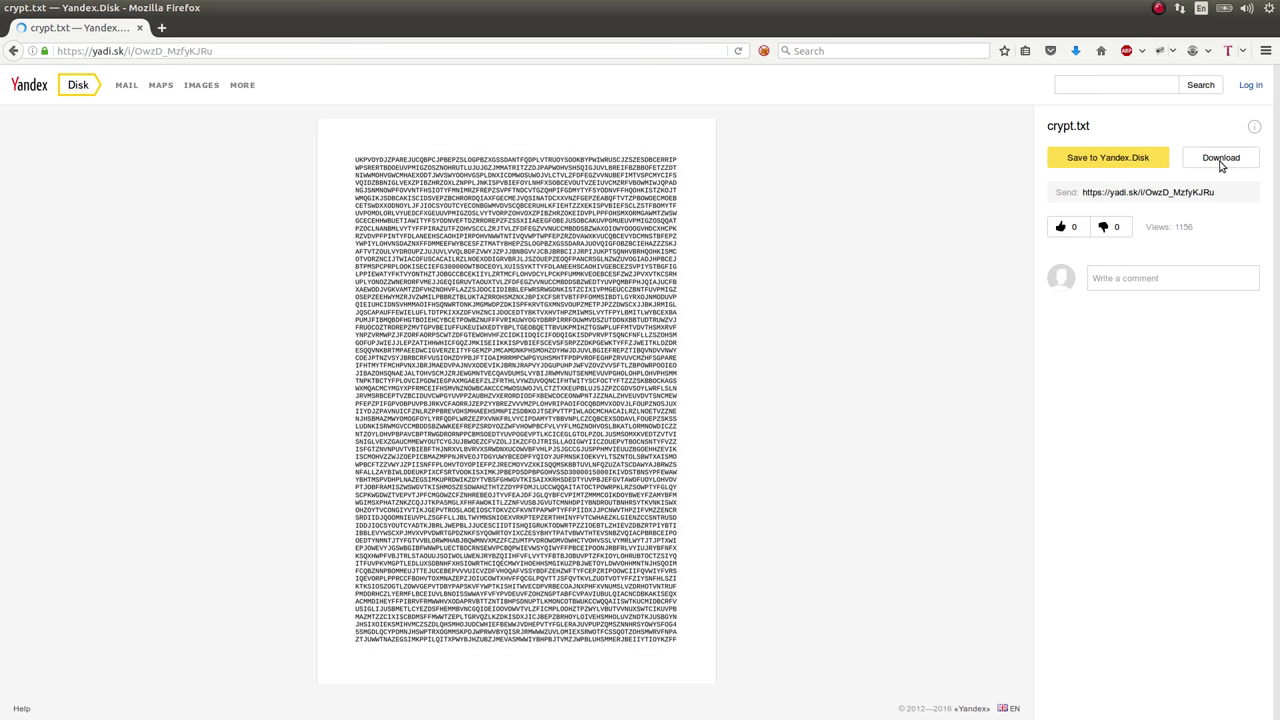
left_click(362, 378)
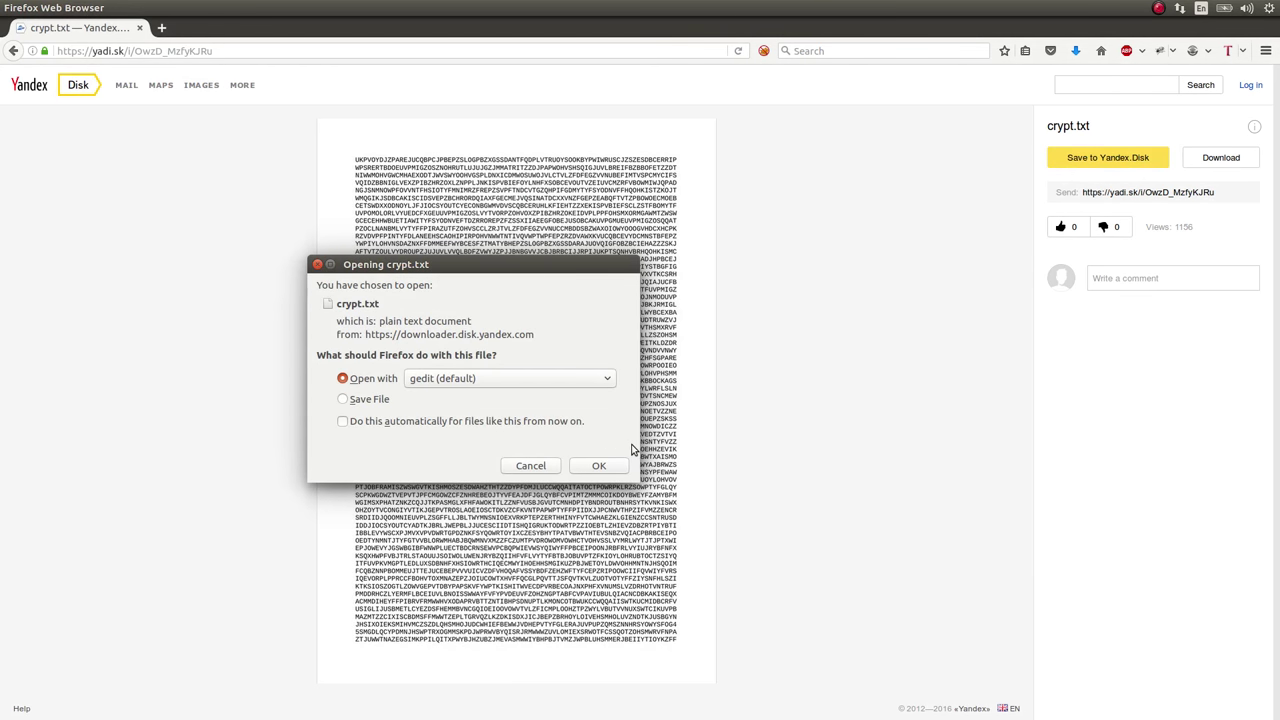
left_click(626, 465)
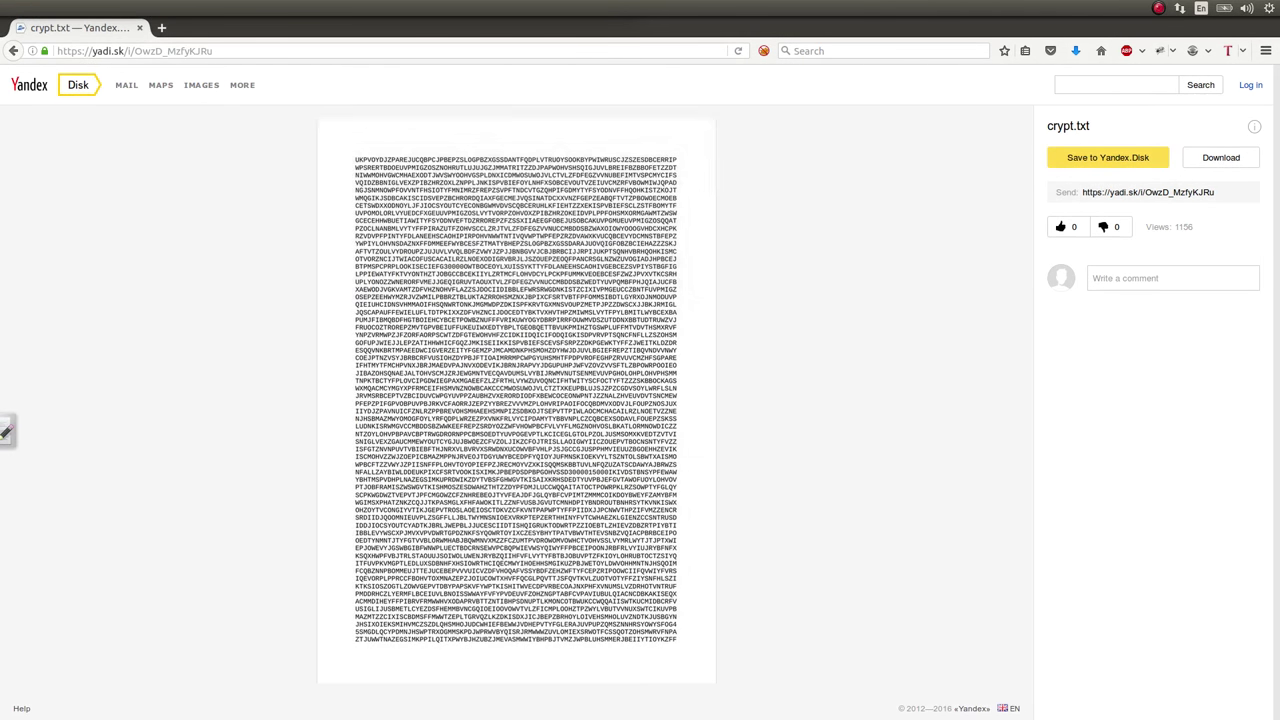
Undo the accidental change so crypt.txt's ciphertext is restored
key("ctrl+a")
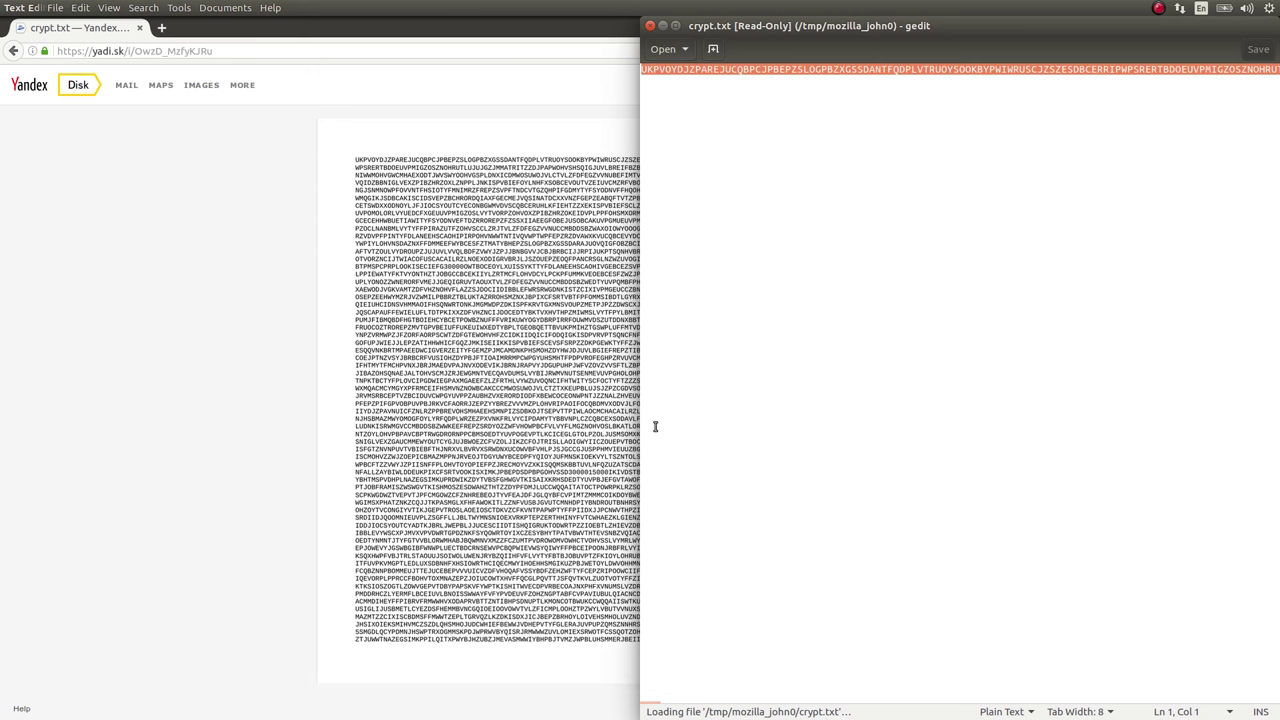
key("alt")
key("Escape")
key("ctrl+z")
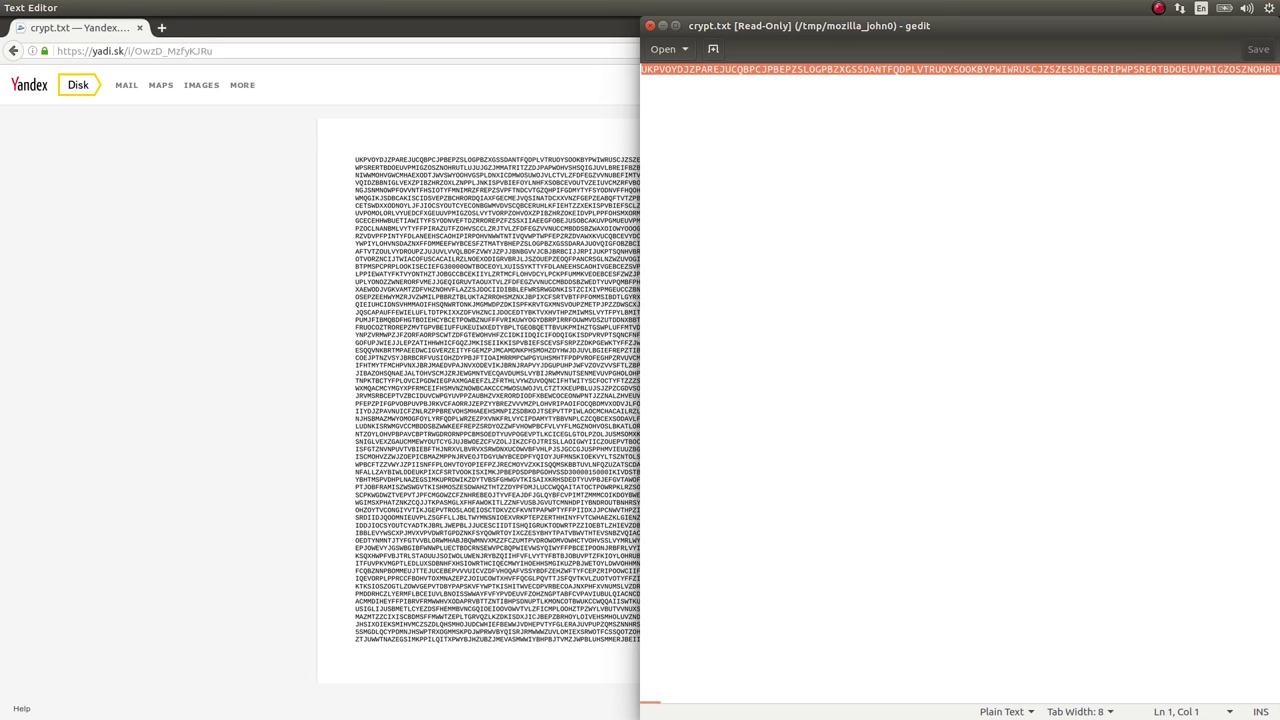
Look for a word wrap option in gedit's command search
key("alt")
type("word")
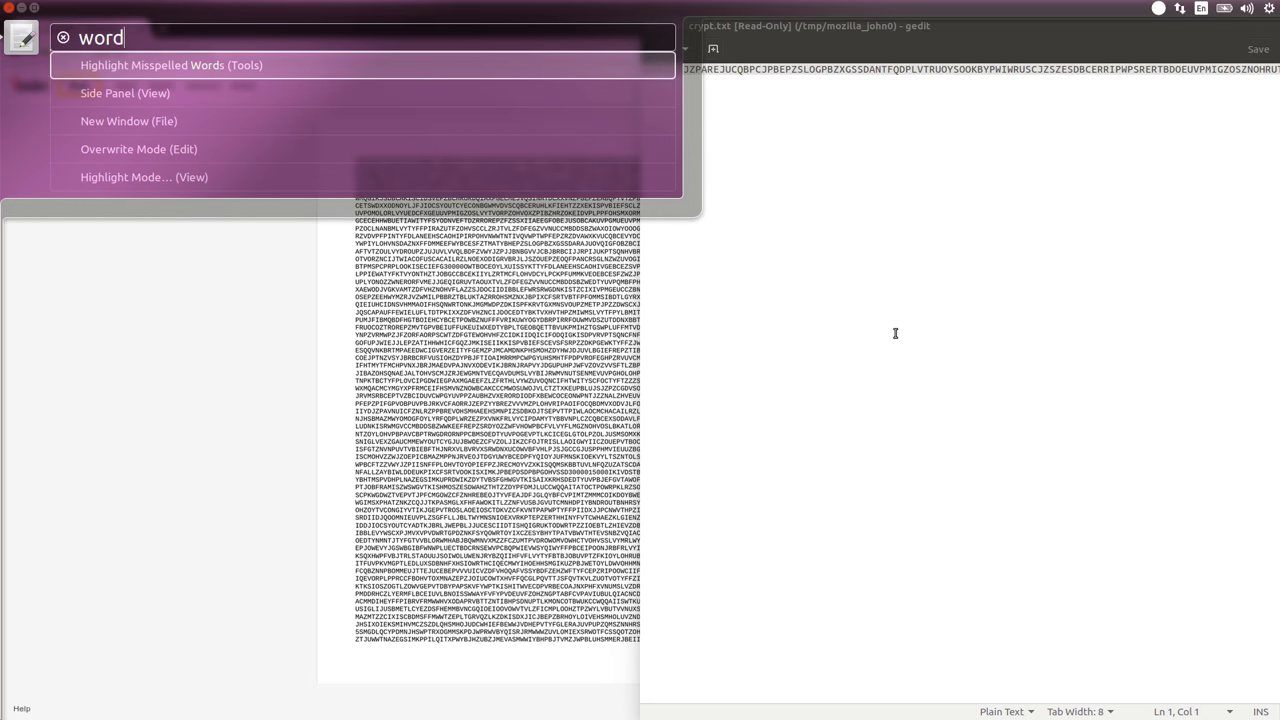
key("Down")
key("Down")
type("wrap")
key("Down")
key("Down")
key("Down")
key("Down")
key("Escape")
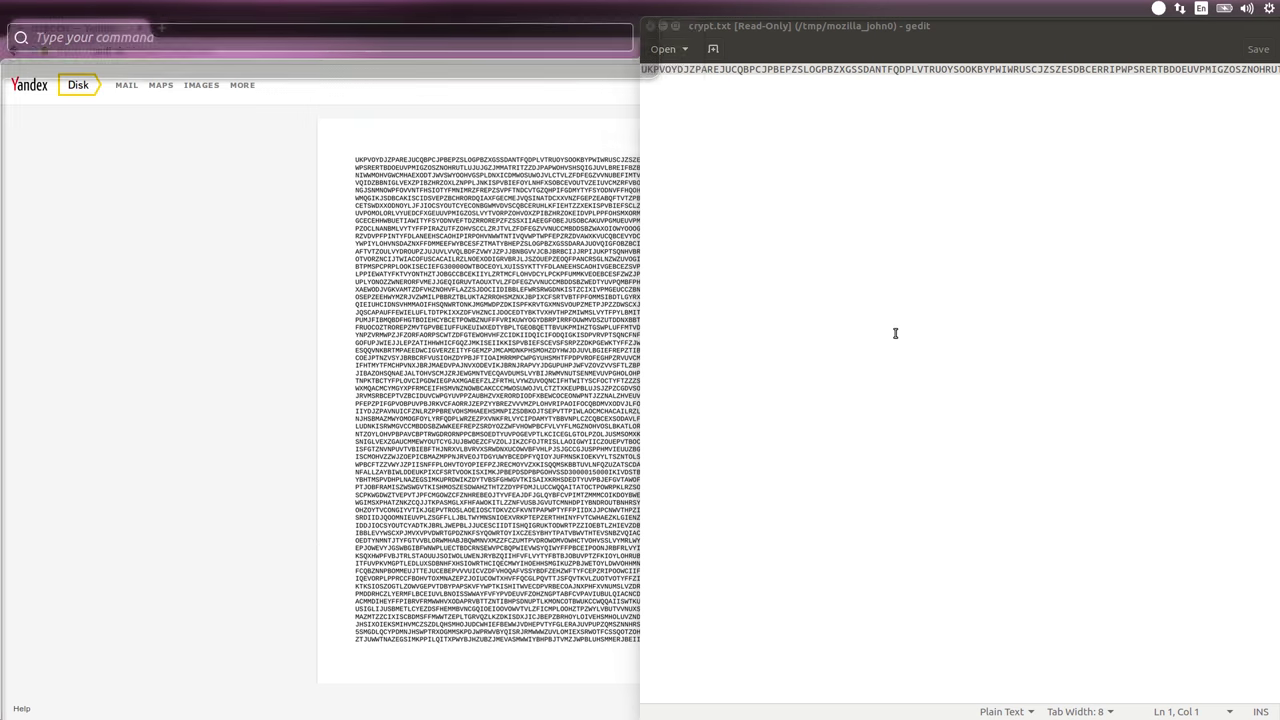
Close the gedit window through its window menu
key("alt+space")
key("Up")
key("Return")
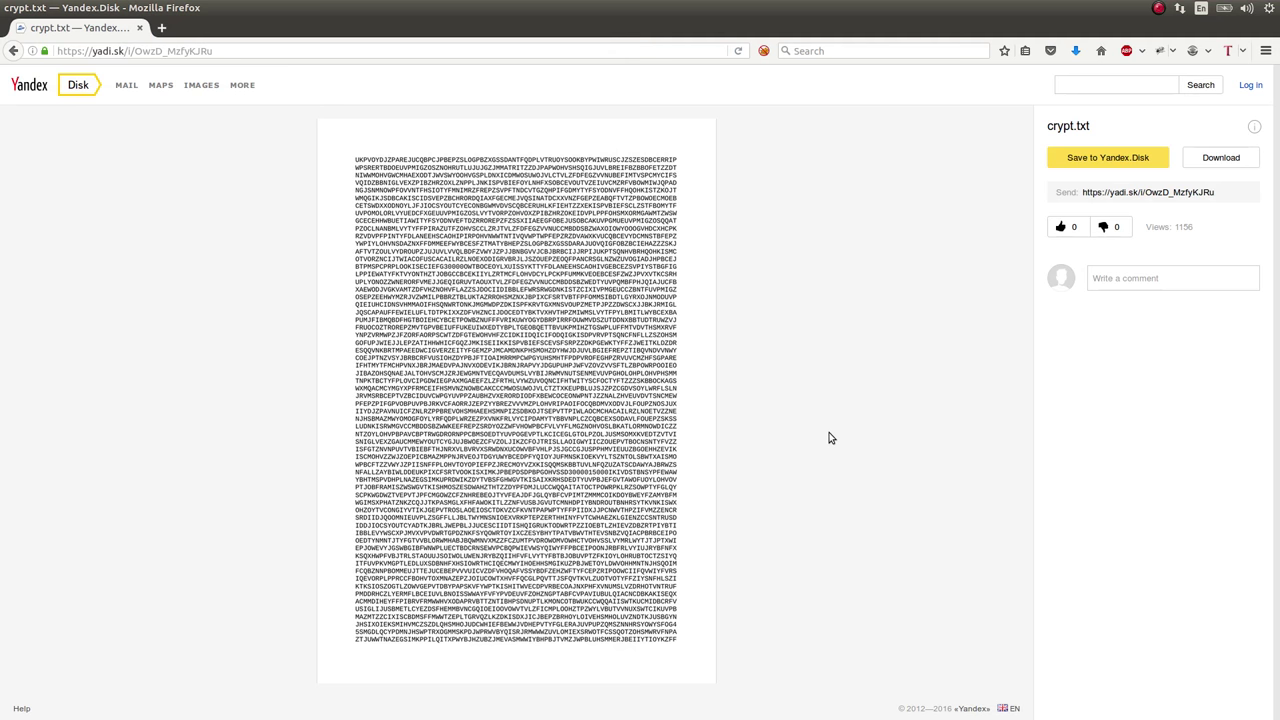
Return to the Southern Cross page, zoom out, and rotate the outer ring, ending clockwise
key("alt+Left")
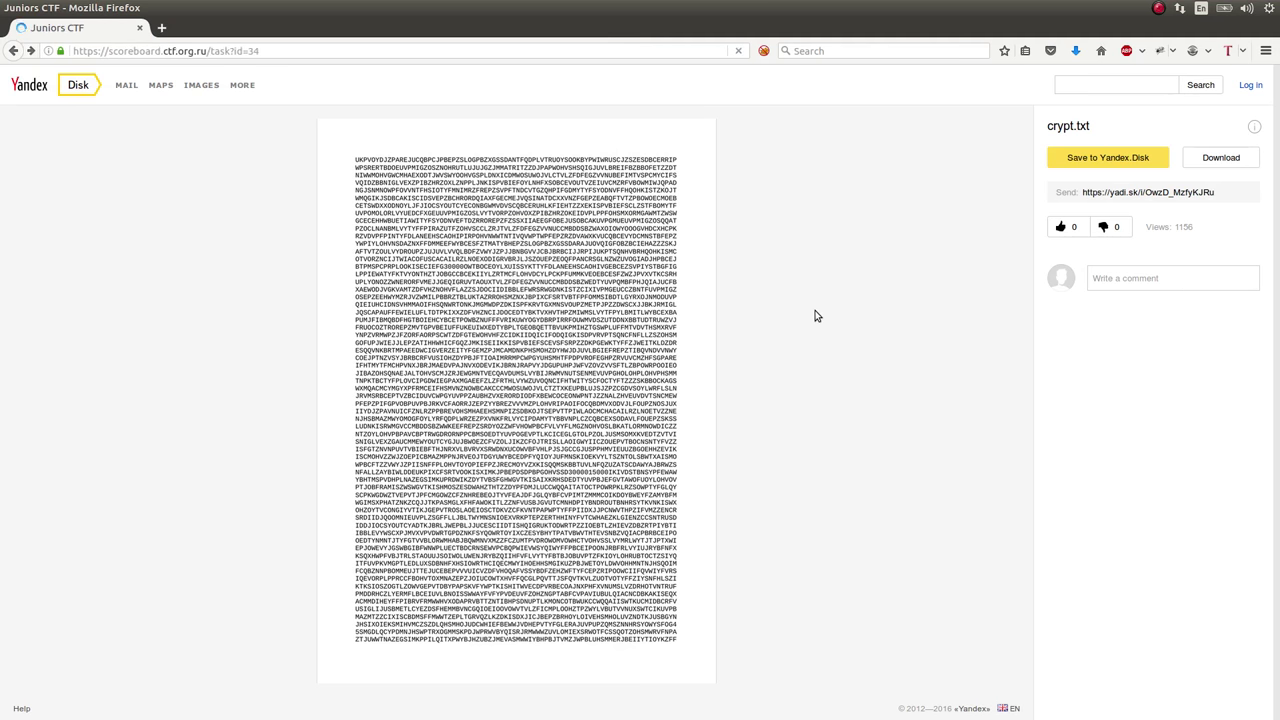
scroll(950, 318, "down", 6)
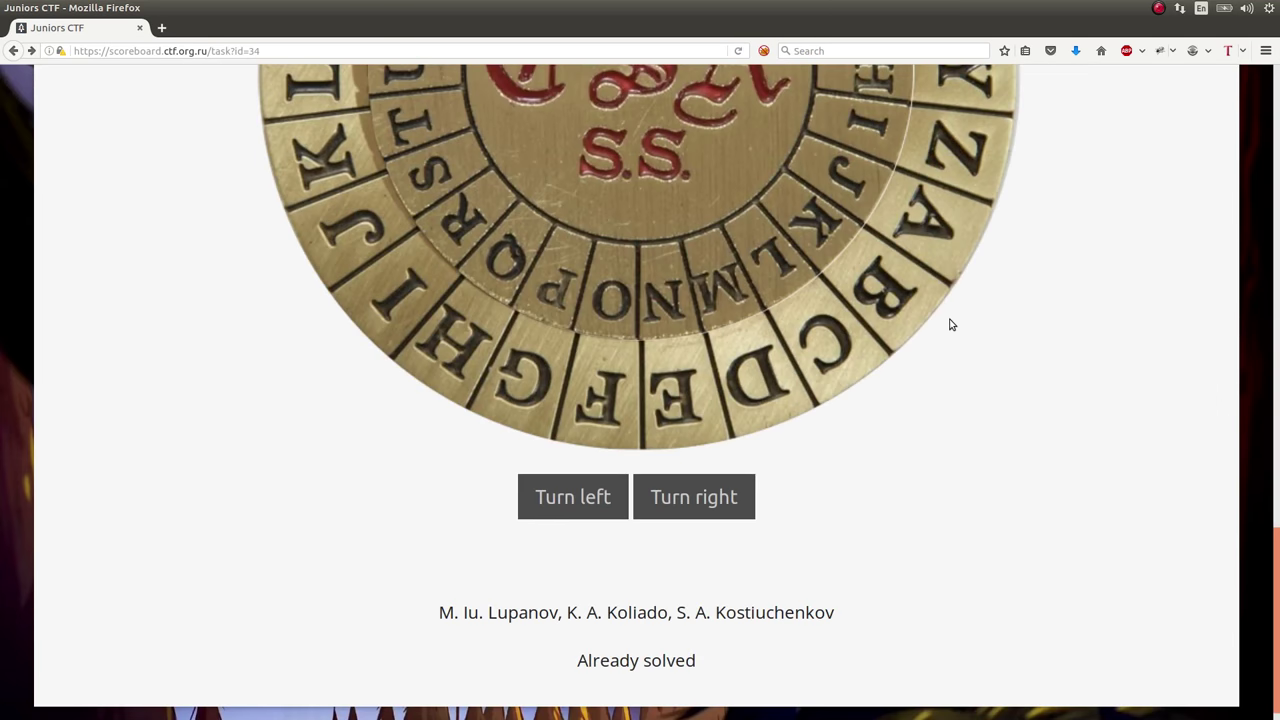
scroll(950, 318, "up", 2)
scroll(950, 318, "down", 1)
key("ctrl+minus")
key("ctrl+minus")
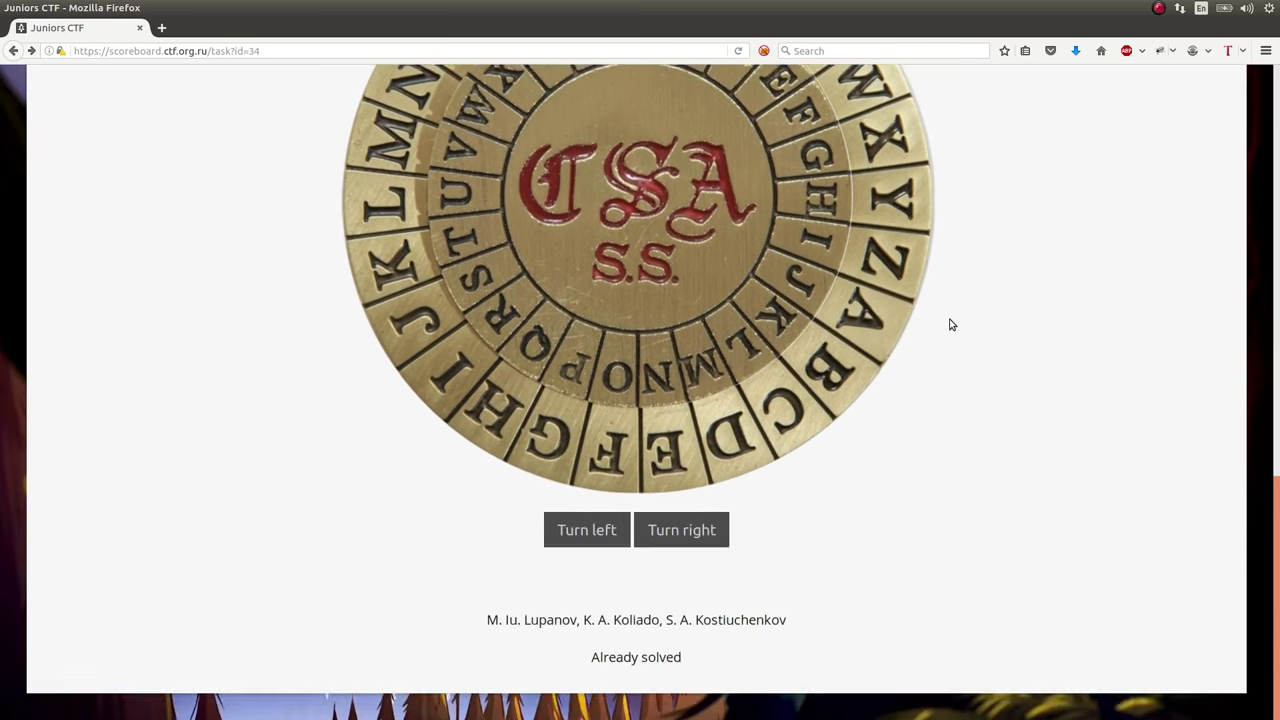
scroll(951, 324, "up", 3)
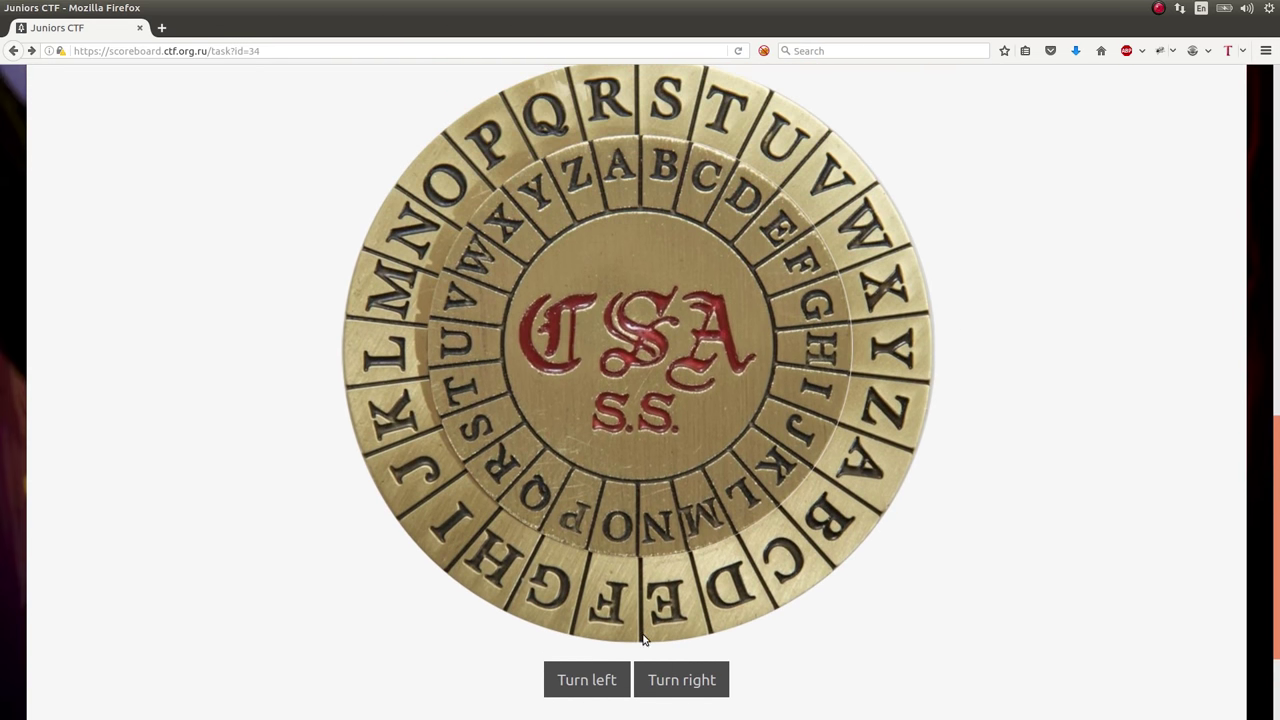
left_click(585, 680)
left_click(670, 677)
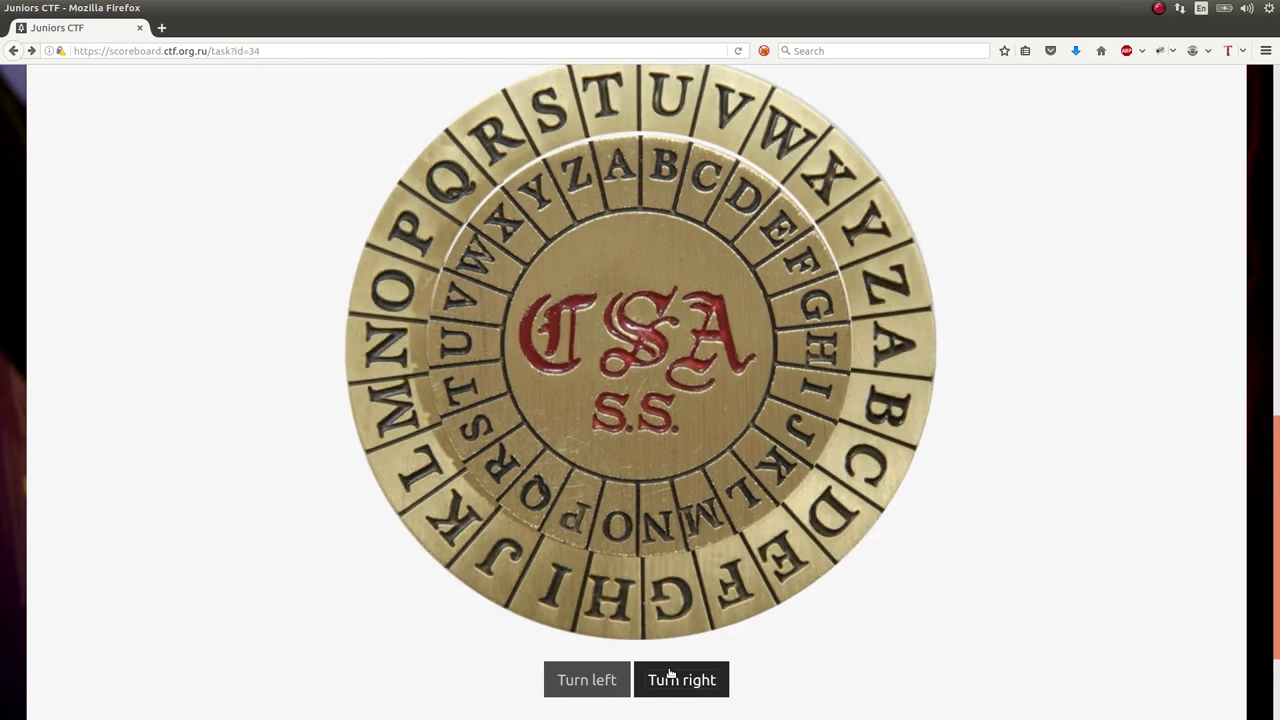
left_click(606, 679)
left_click(663, 678)
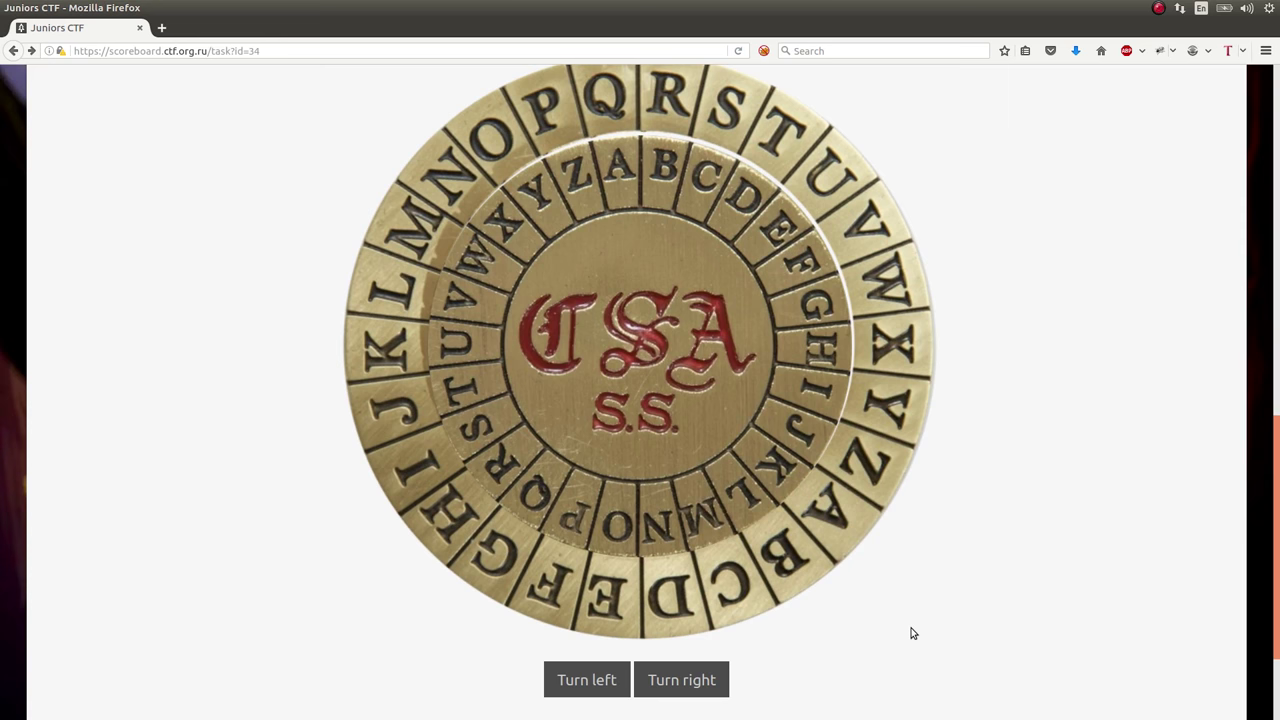
Select the phrase 'Confederacy's cipher disk' in the intro text
scroll(911, 630, "up", 10)
scroll(911, 628, "down", 5)
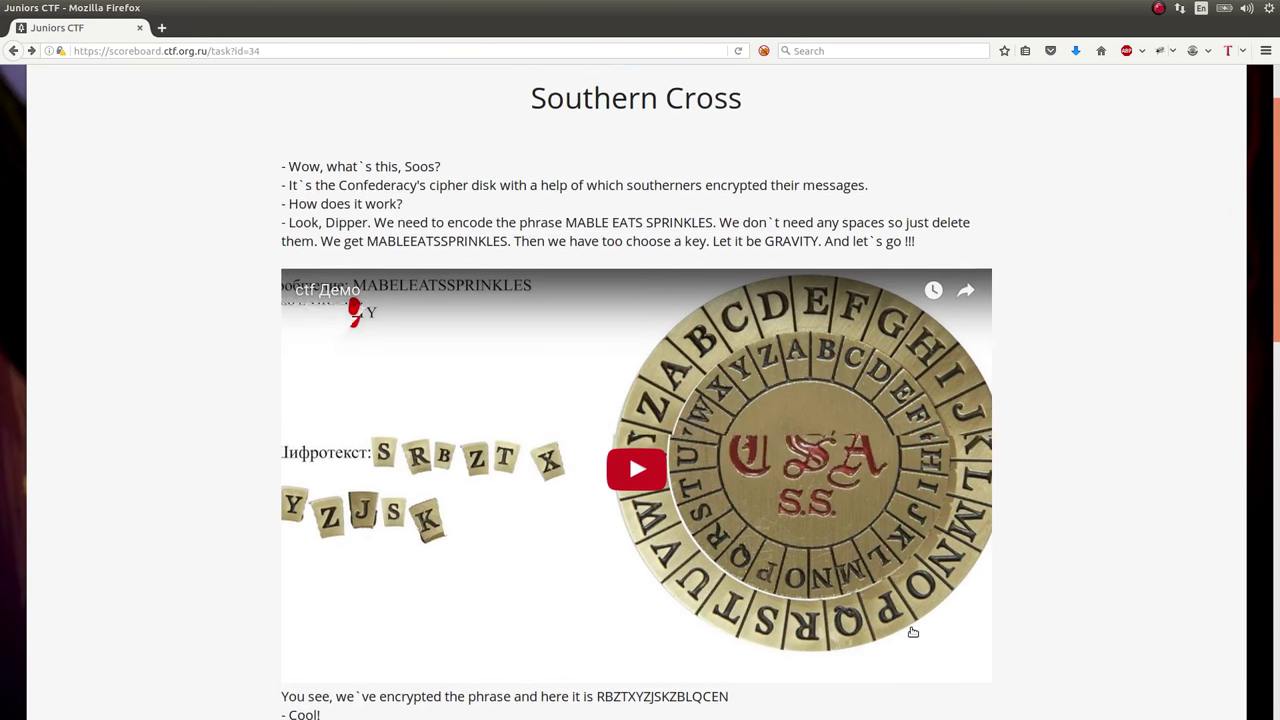
scroll(911, 628, "down", 1)
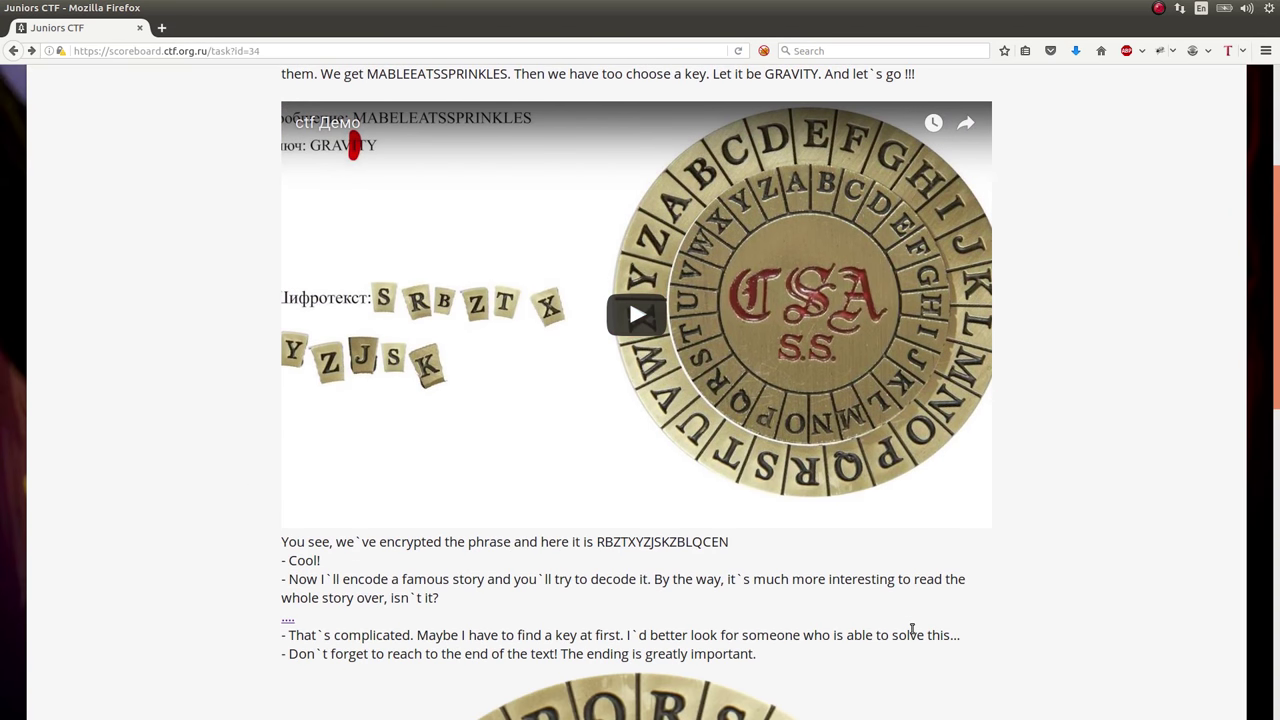
scroll(911, 630, "down", 1)
scroll(911, 631, "down", 2)
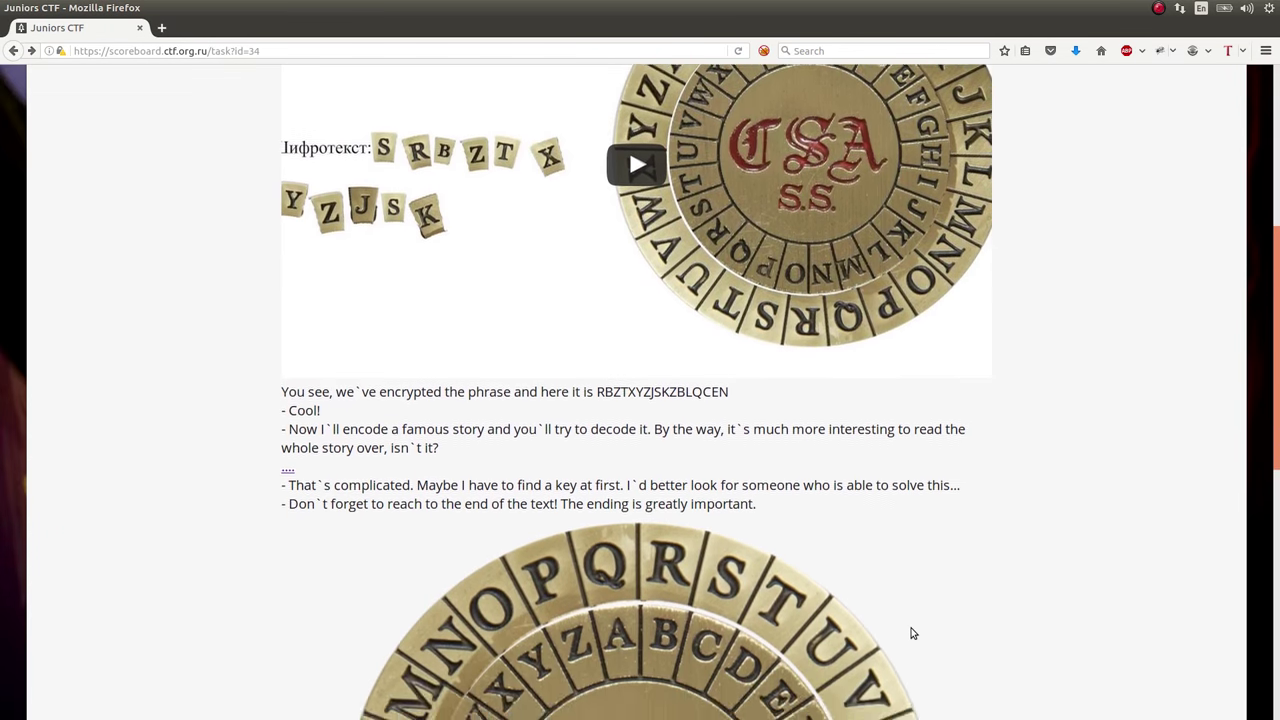
scroll(911, 631, "up", 7)
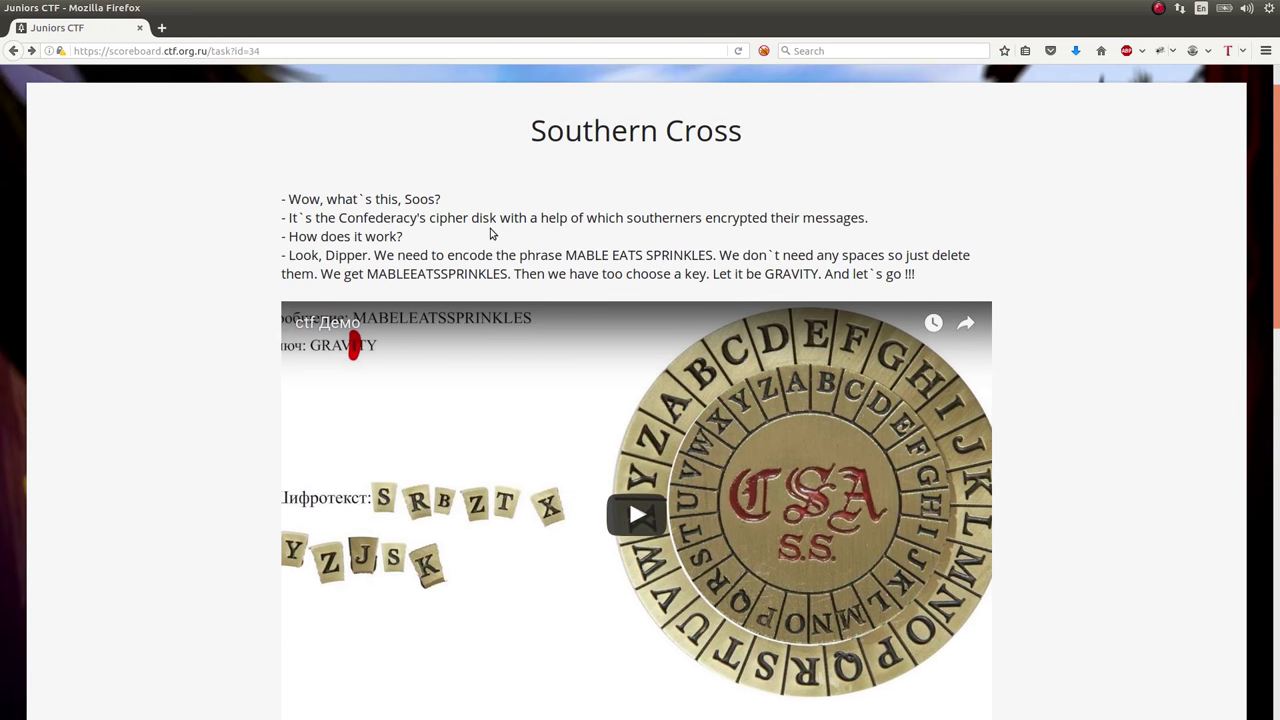
left_click_drag(496, 218, 340, 219)
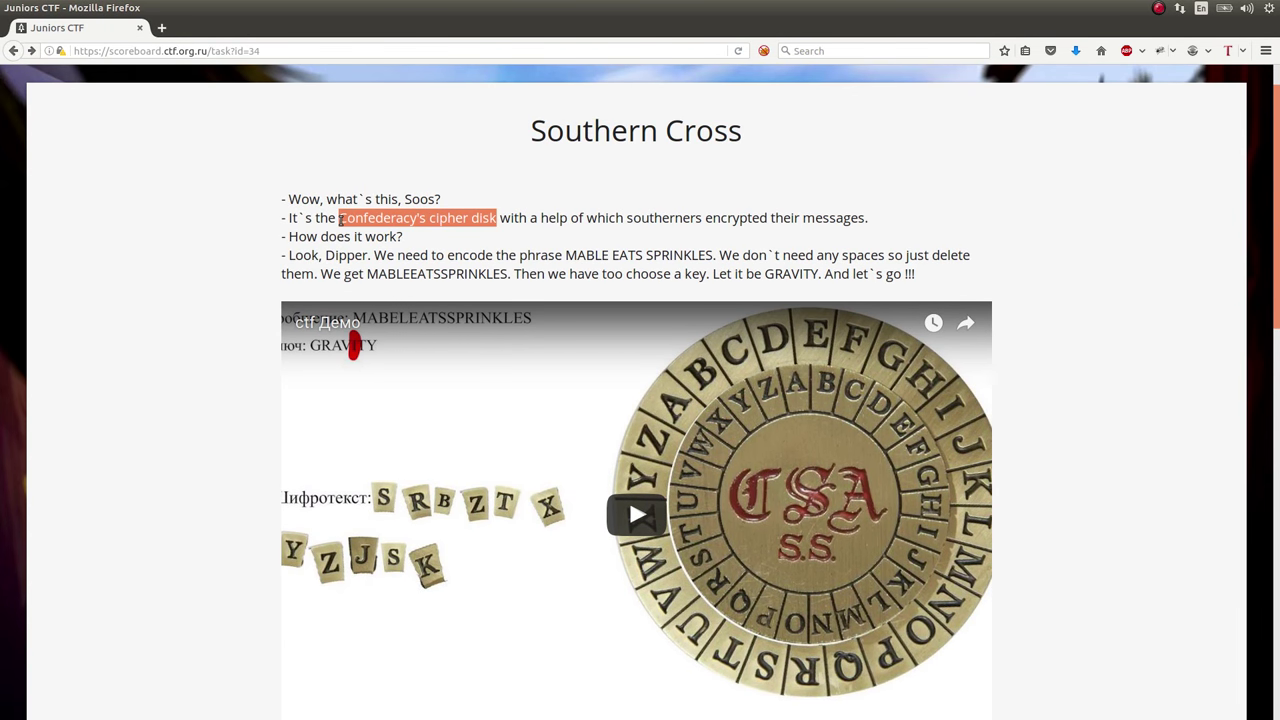
Google the phrase in a new tab, open Crypto Museum's Confederate Cipher Disc, then its Vigenère page
key("ctrl+c")
key("ctrl+t")
key("ctrl+v")
key("Return")
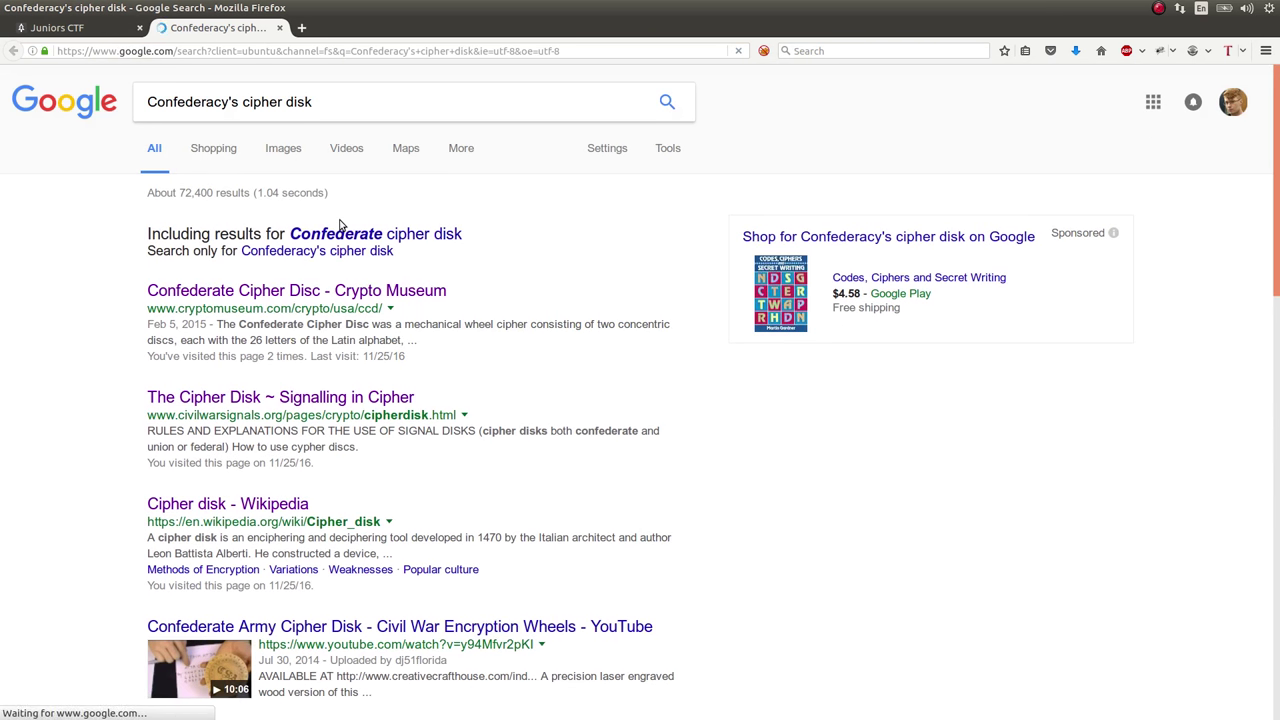
left_click(387, 290)
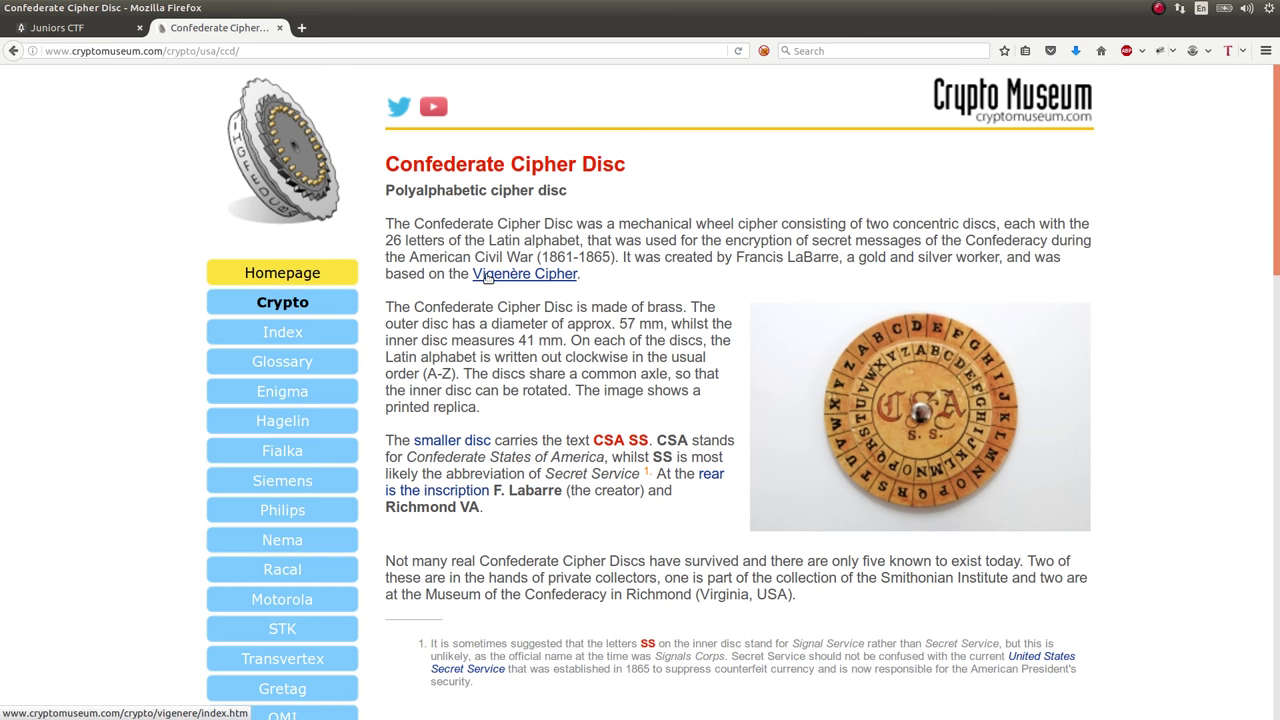
left_click(486, 274)
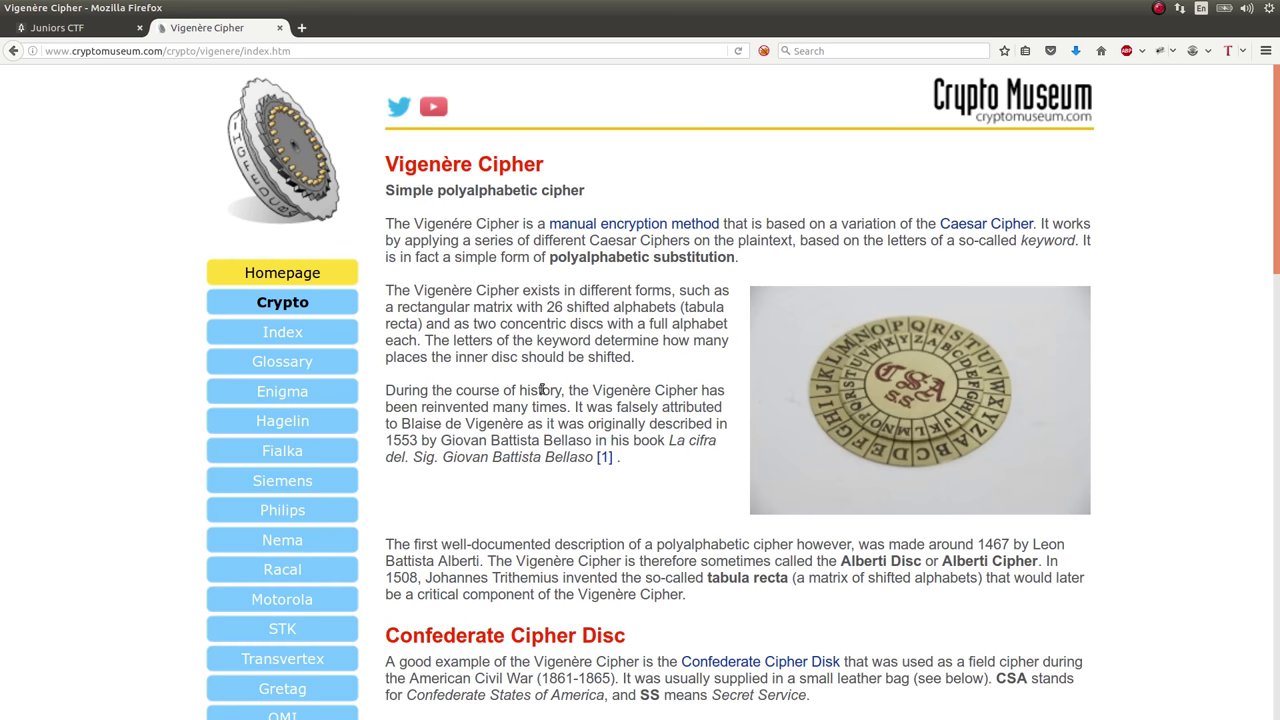
Search Google for 'vignere cipher' and open the My Geocaching Profile Vigenère Cipher Codebreaker
key("ctrl+l")
type("vignere")
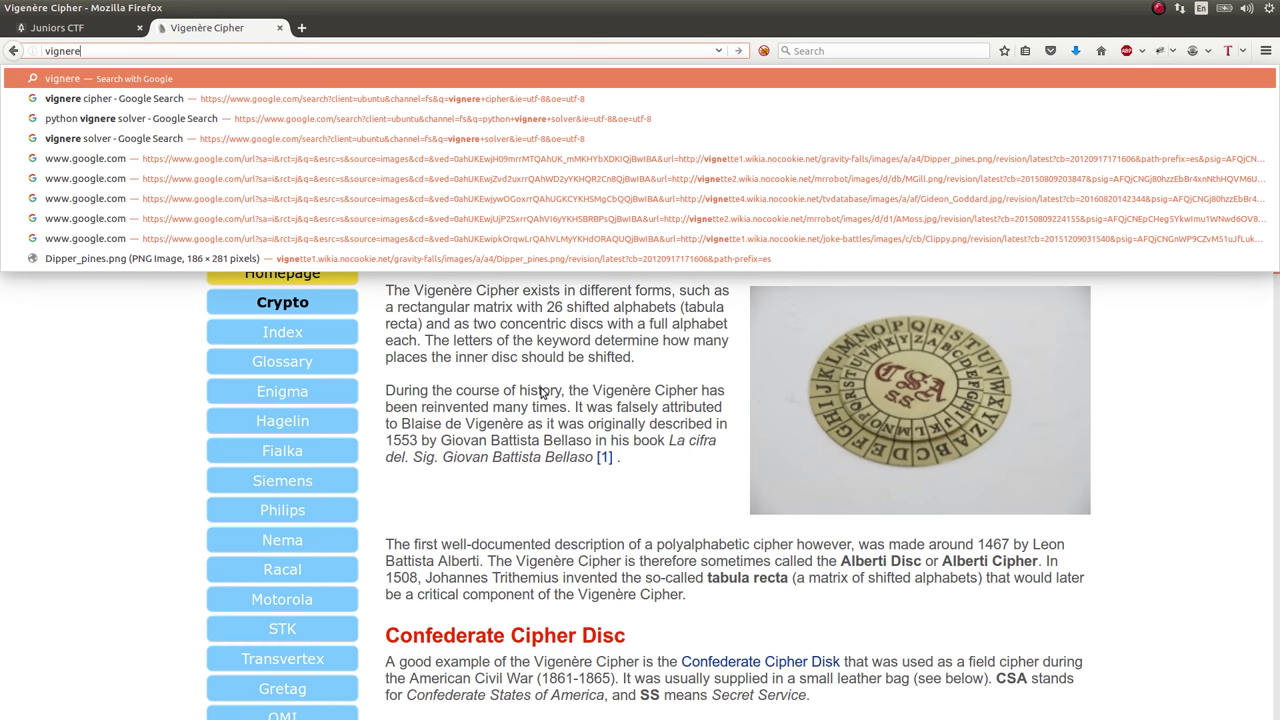
key("Down")
key("Return")
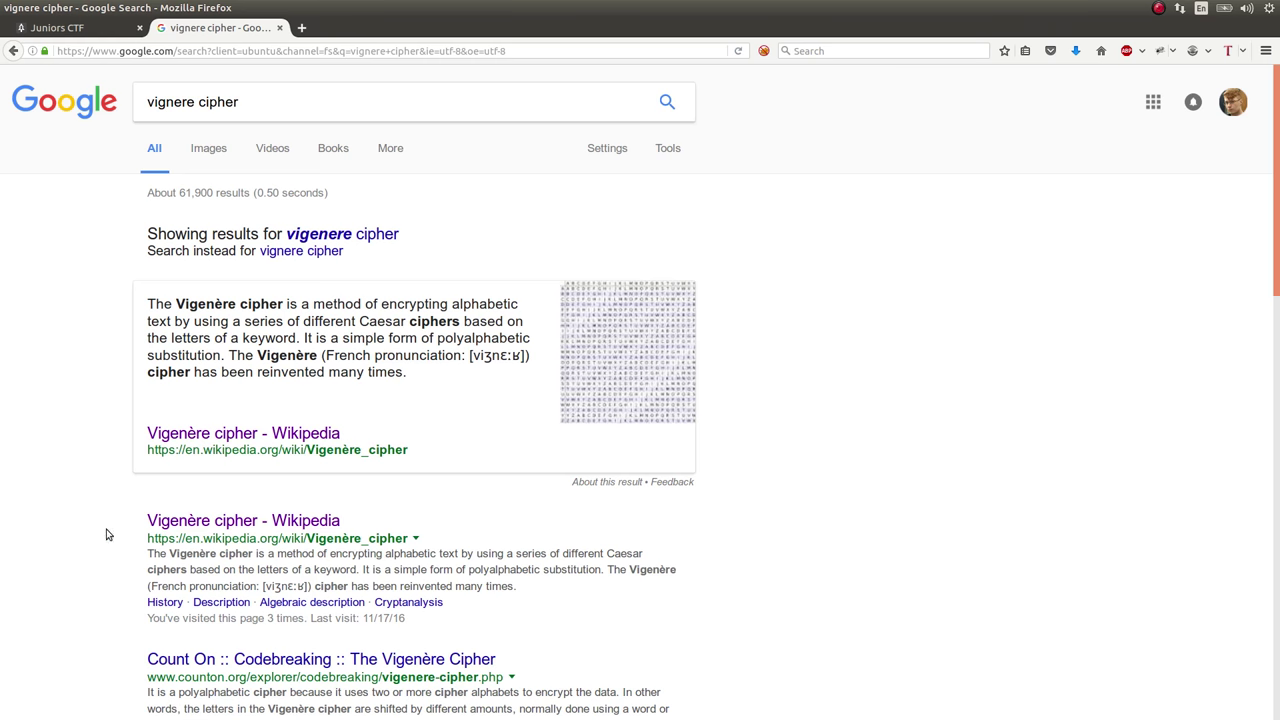
scroll(55, 516, "down", 5)
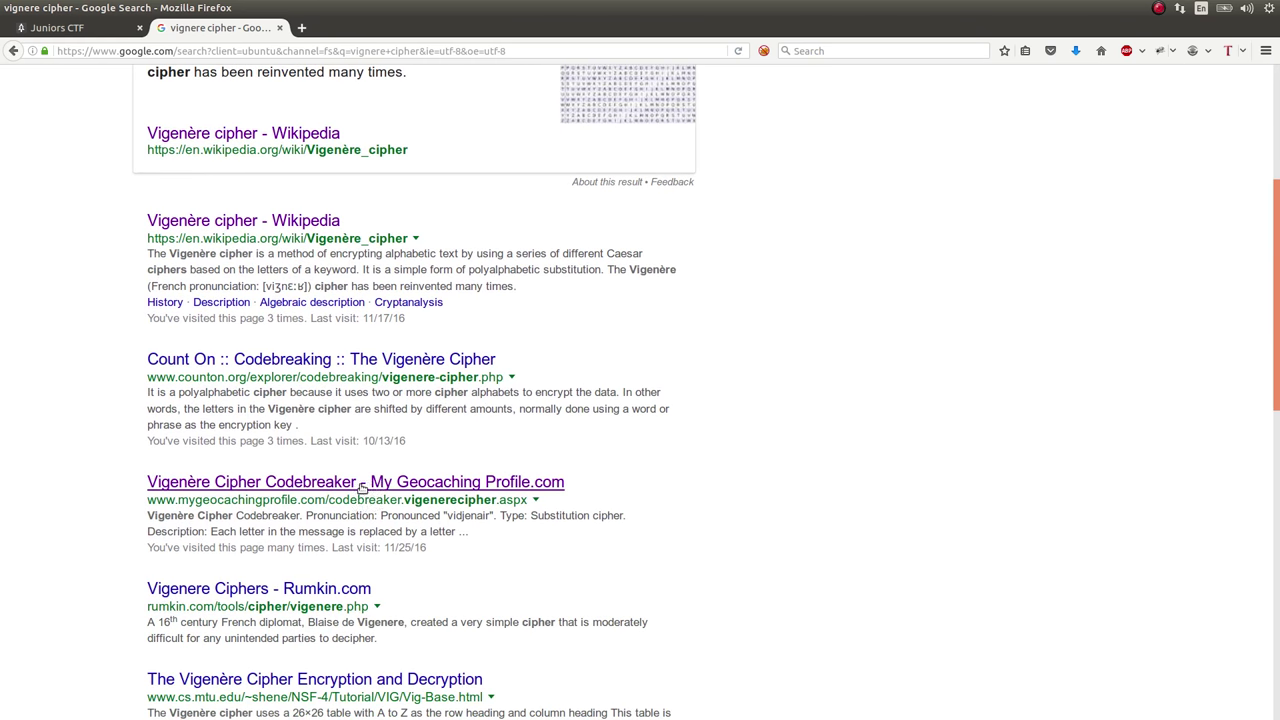
left_click(361, 484)
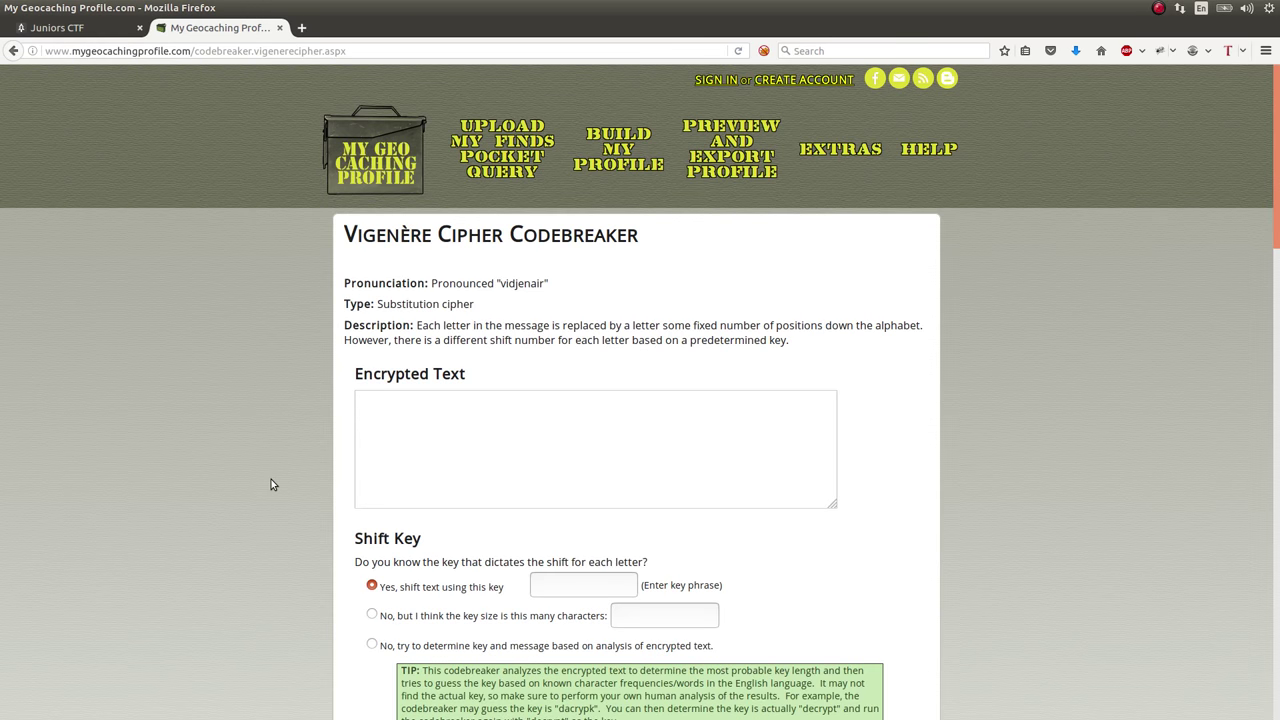
scroll(271, 484, "down", 2)
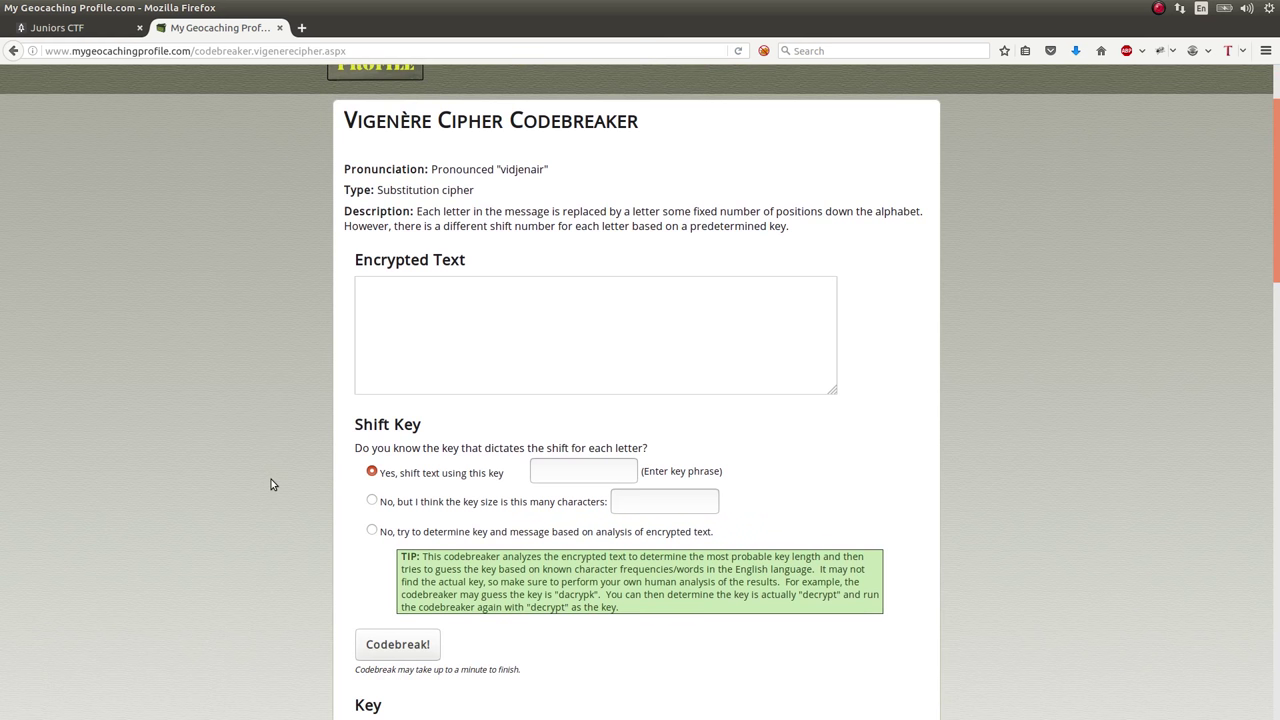
Open crypt.txt from the Southern Cross story link, copy its ciphertext, and return to the codebreaker
key("alt+Tab")
key("ctrl+Tab")
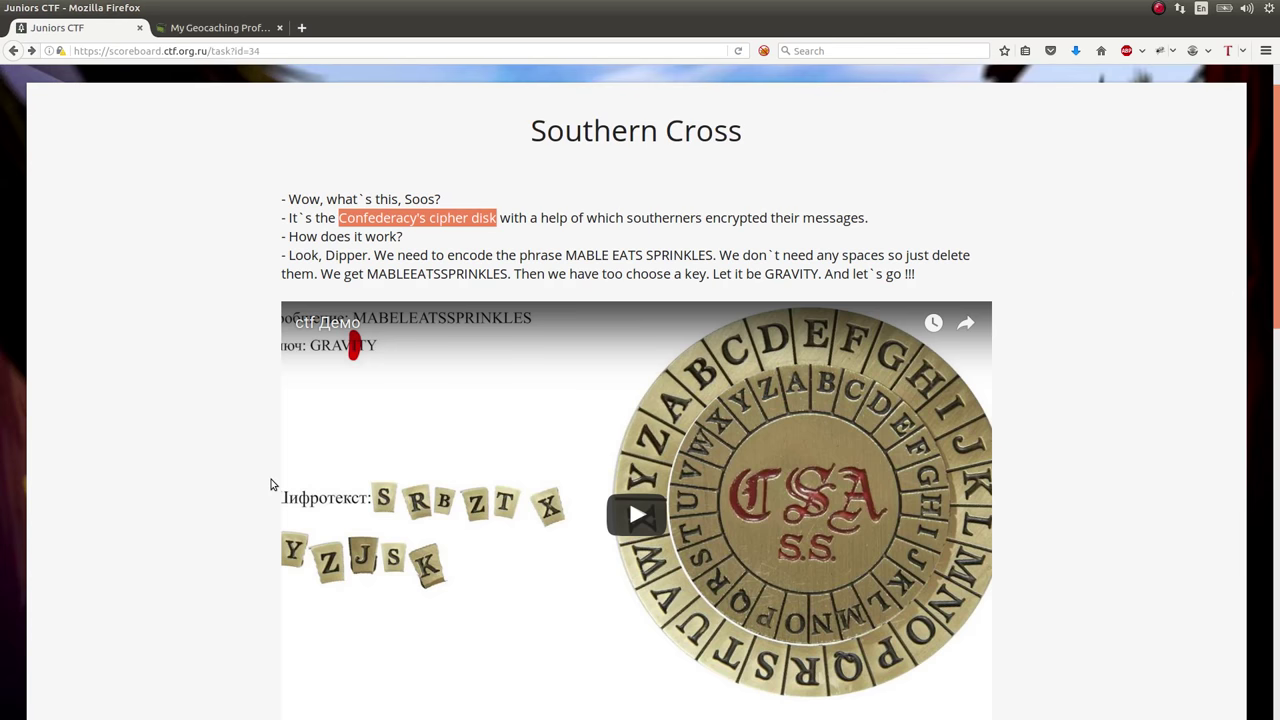
scroll(152, 371, "down", 10)
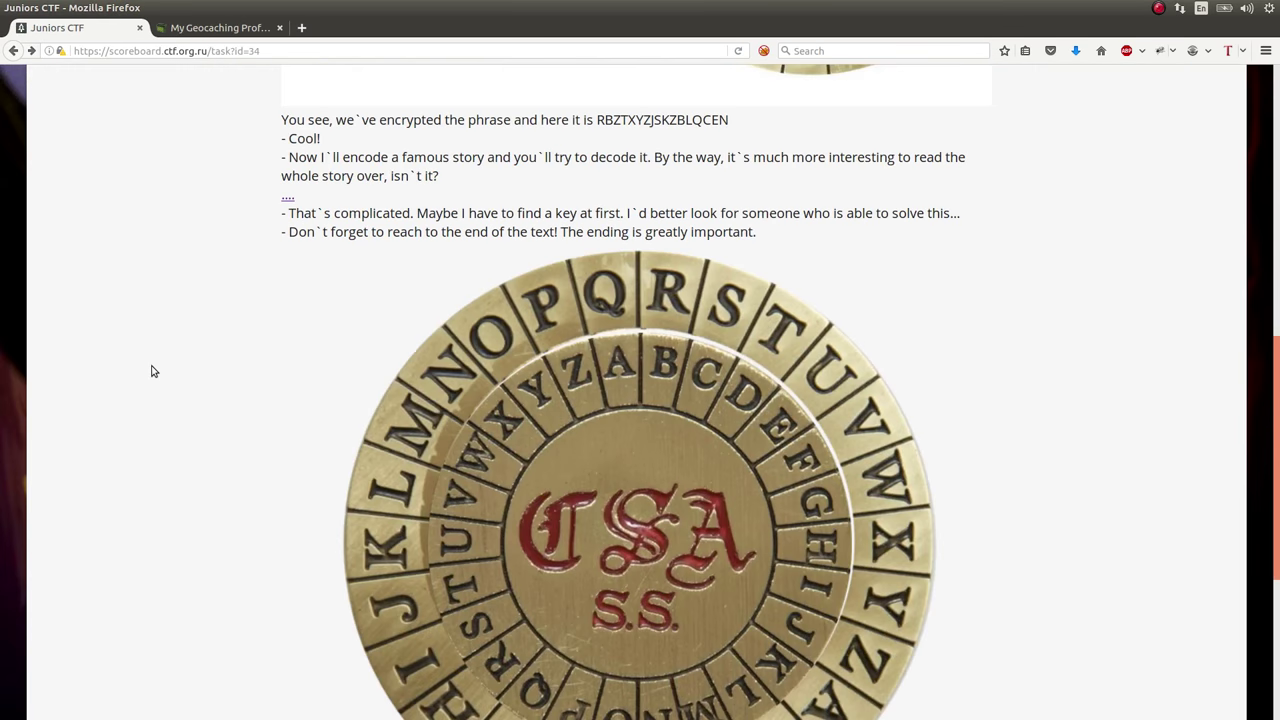
left_click(284, 198)
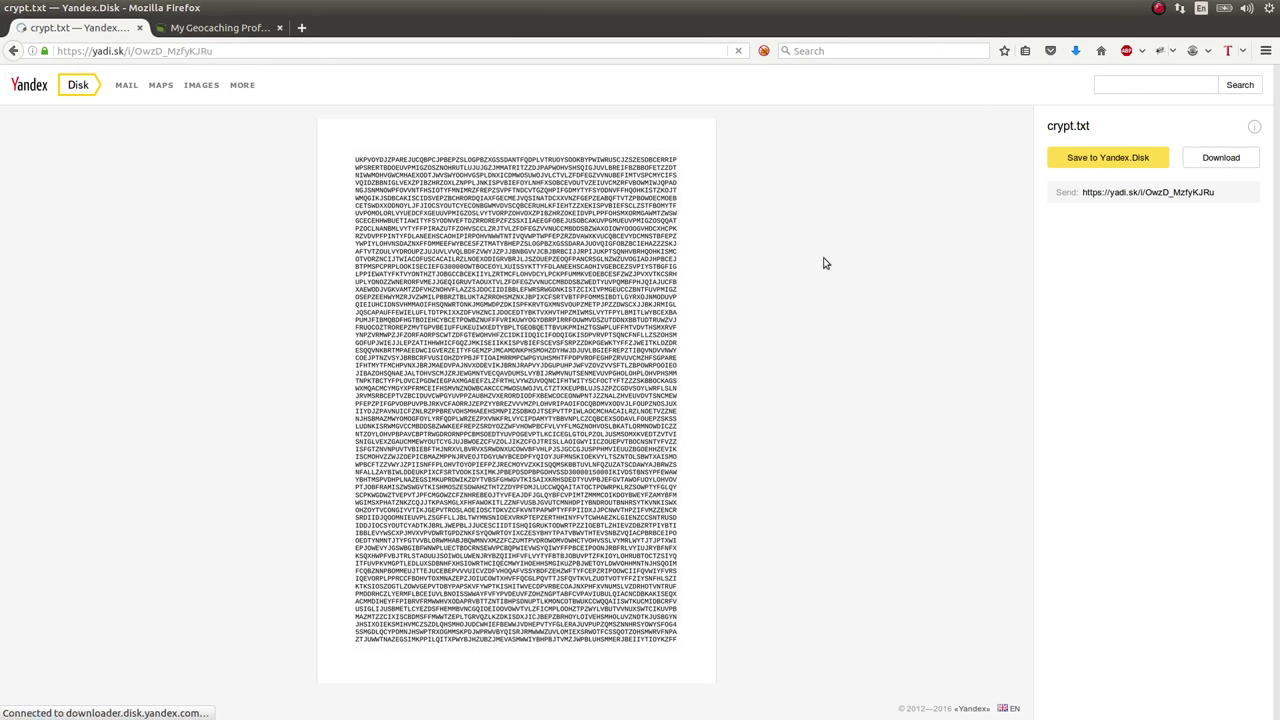
left_click(598, 466)
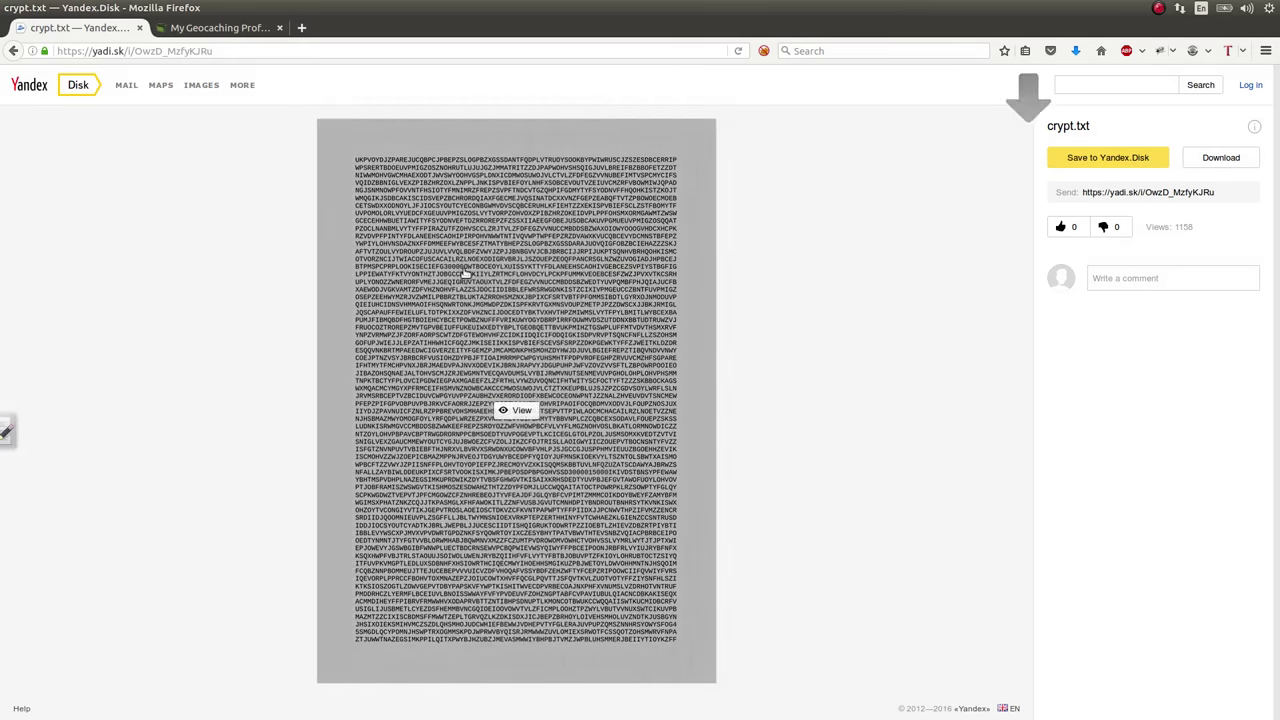
key("alt+space")
key("c")
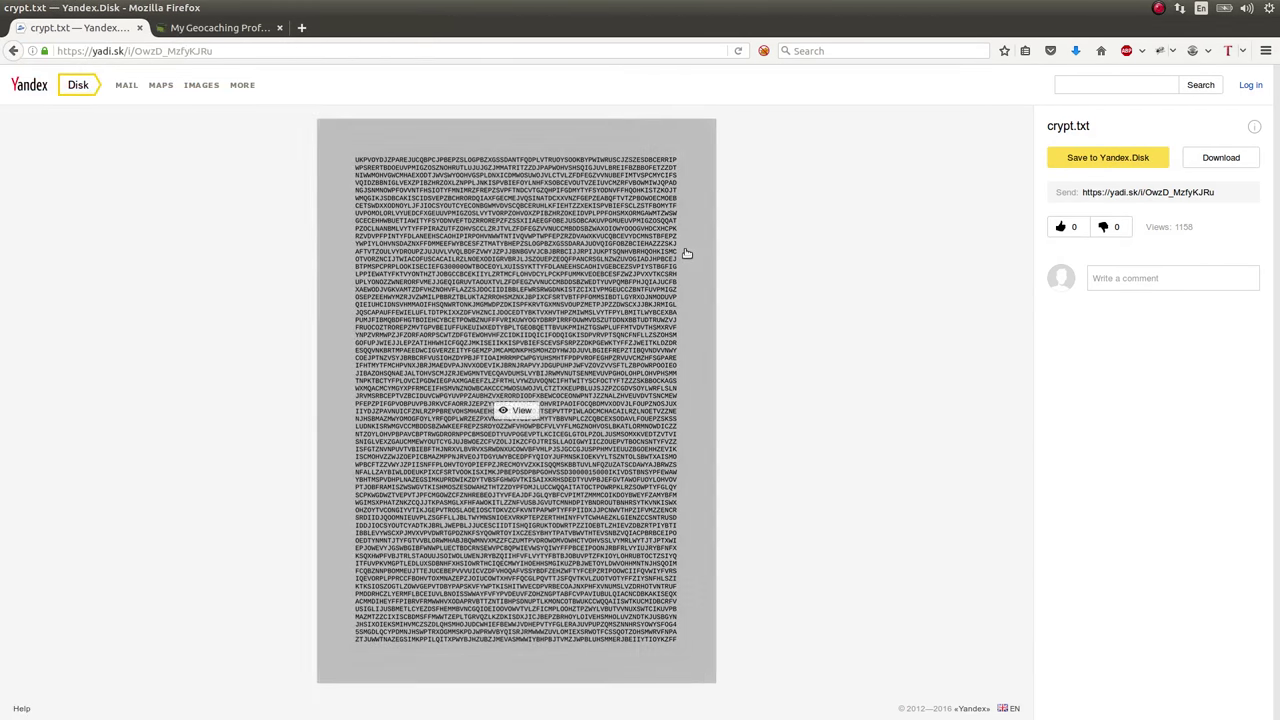
key("ctrl+Tab")
Paste the ciphertext into Encrypted Text, choose 'try to determine key', and run Codebreak!
left_click(495, 299)
key("ctrl+v")
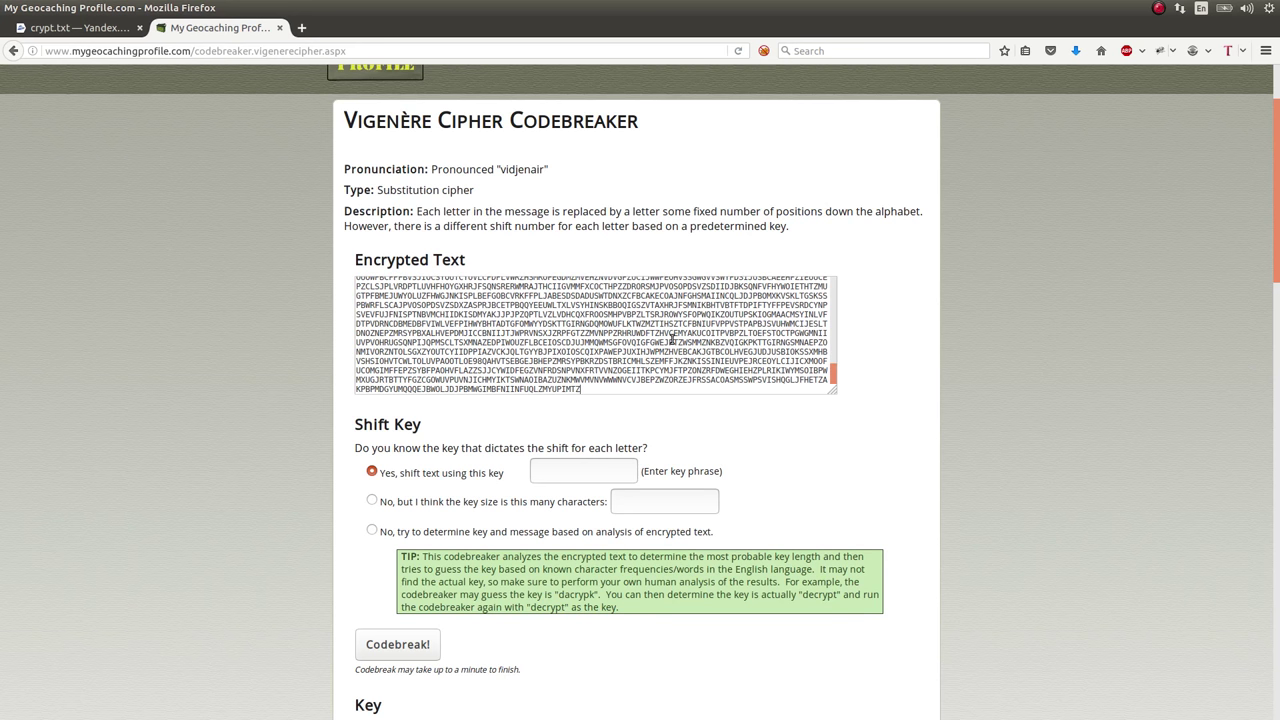
key("ctrl+Home")
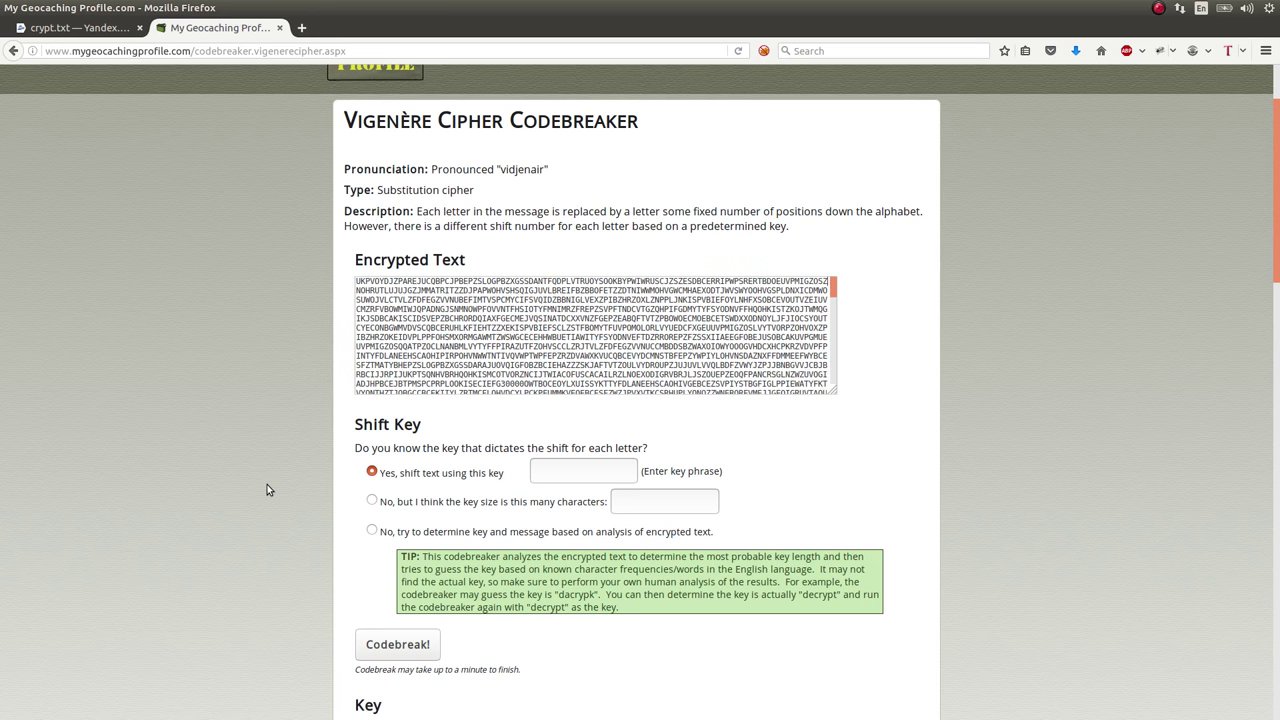
scroll(321, 496, "down", 2)
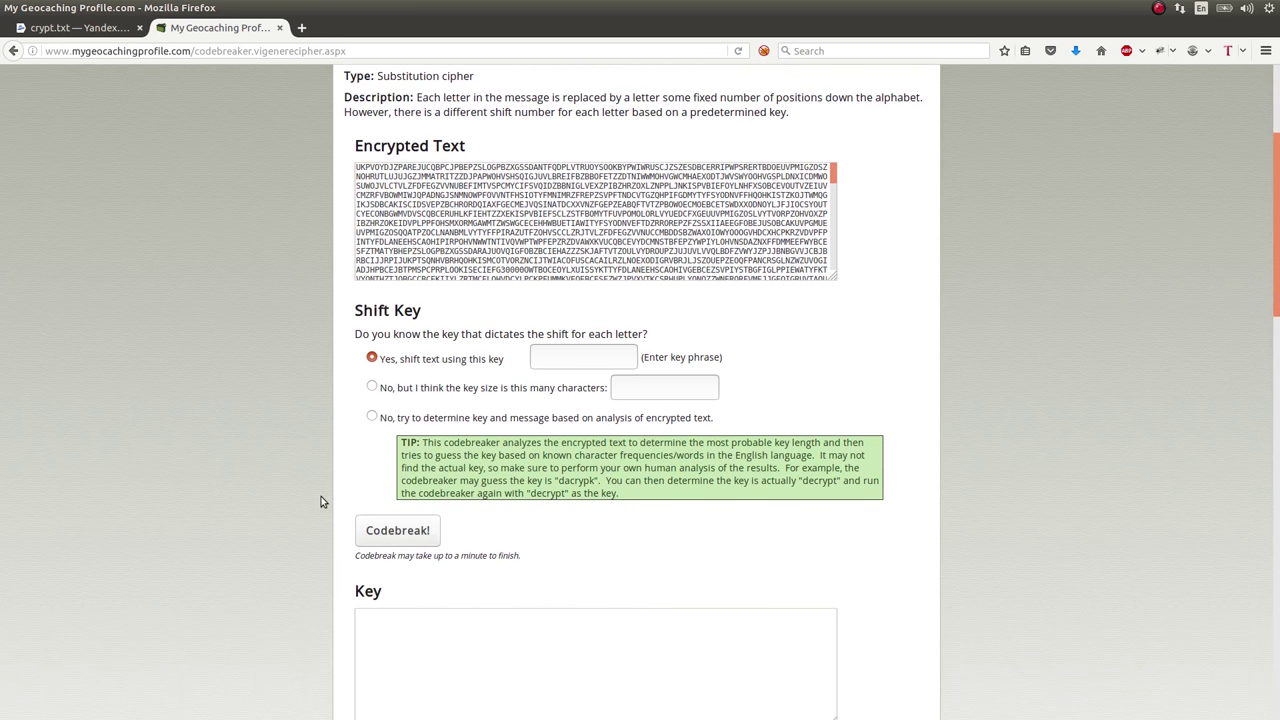
left_click(372, 417)
scroll(283, 427, "down", 1)
left_click(415, 457)
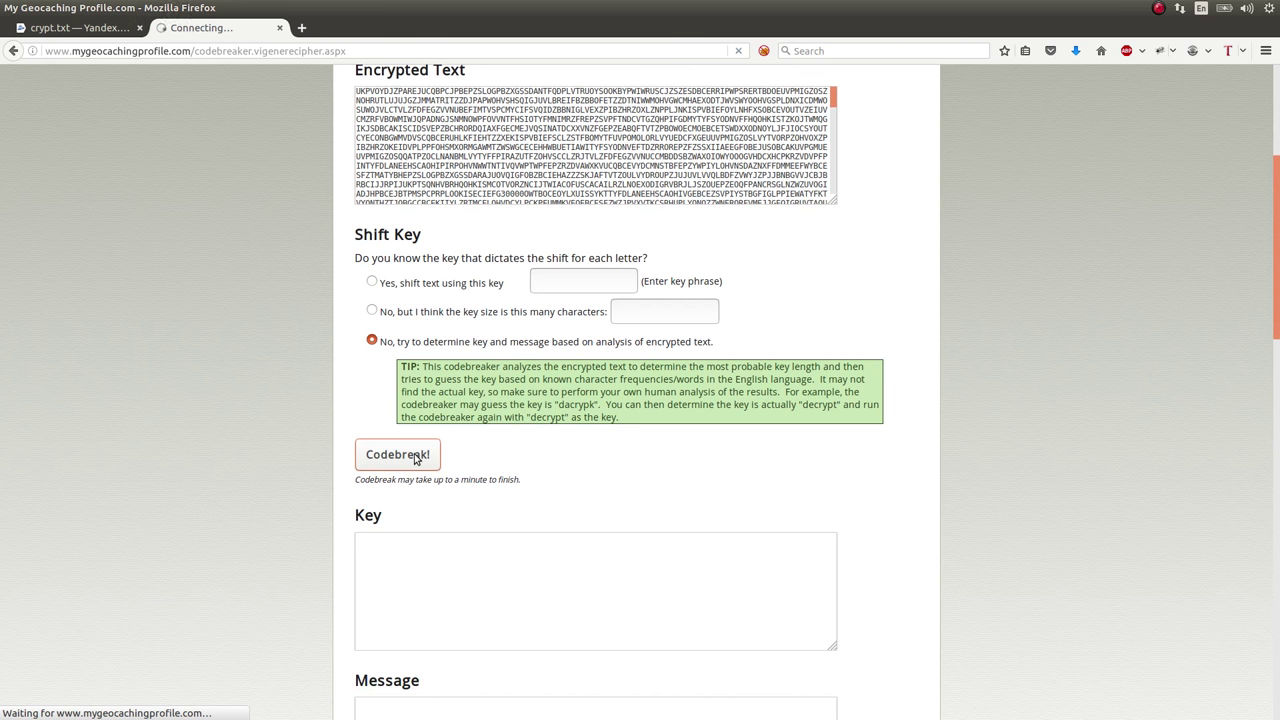
Search Google for 'feather duster github' in a new tab and open the nccgroup/featherduster result
key("ctrl+t")
type("feat")
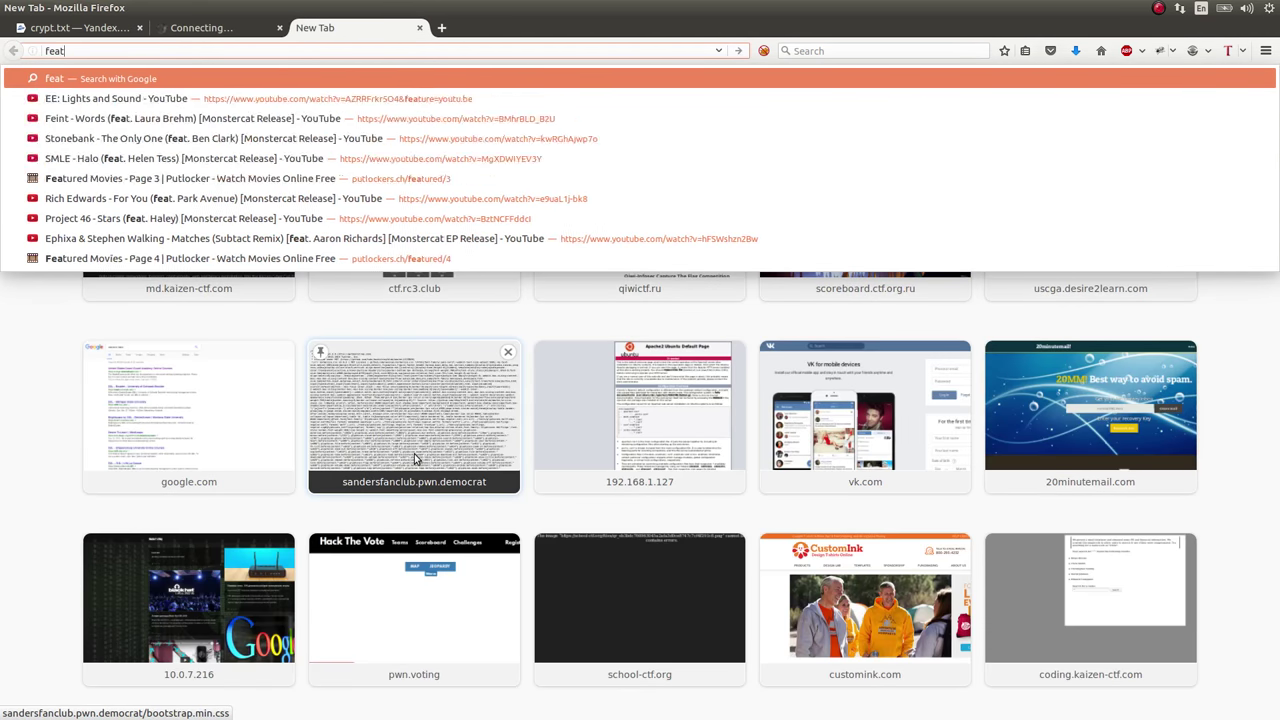
type("her duster")
key("Return")
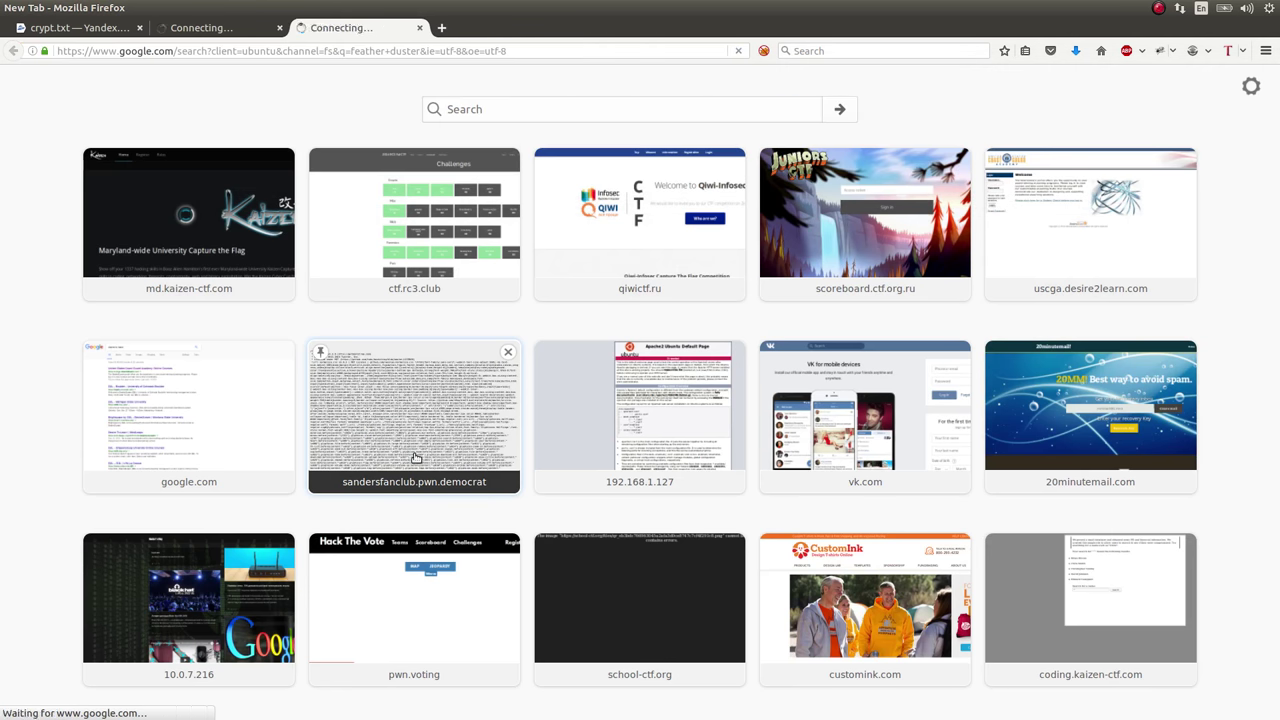
left_click(294, 106)
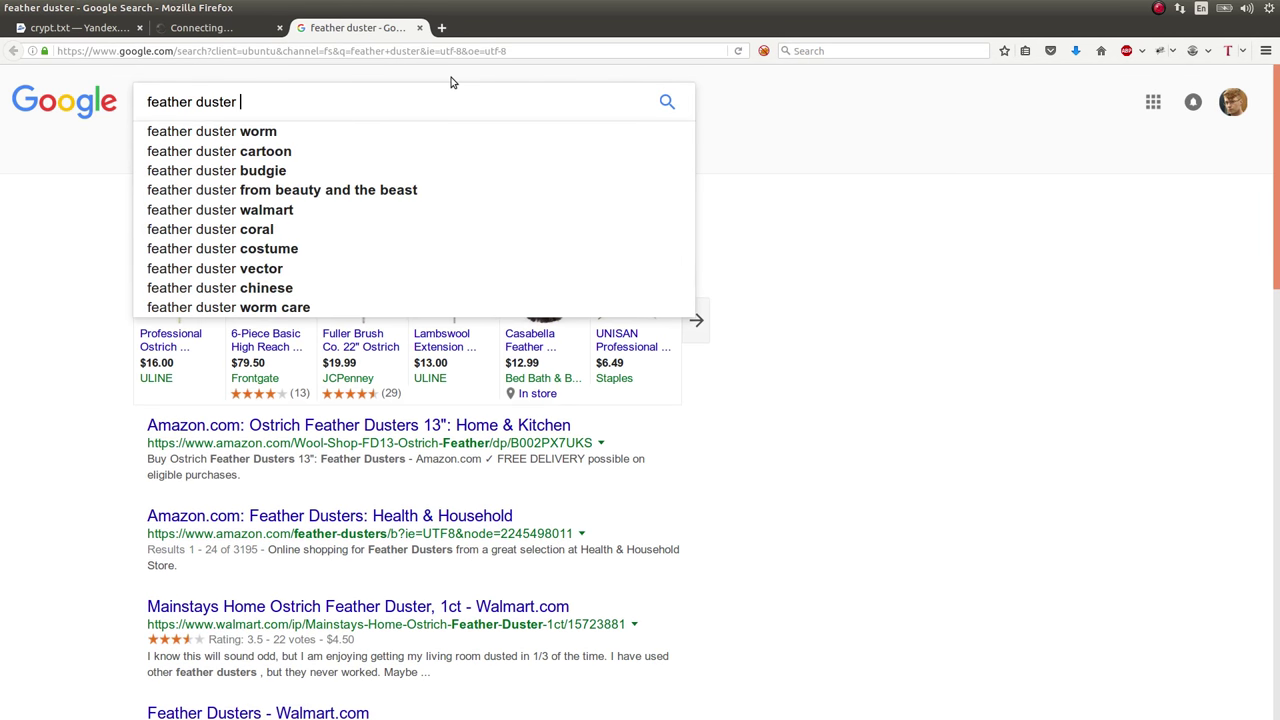
type("github")
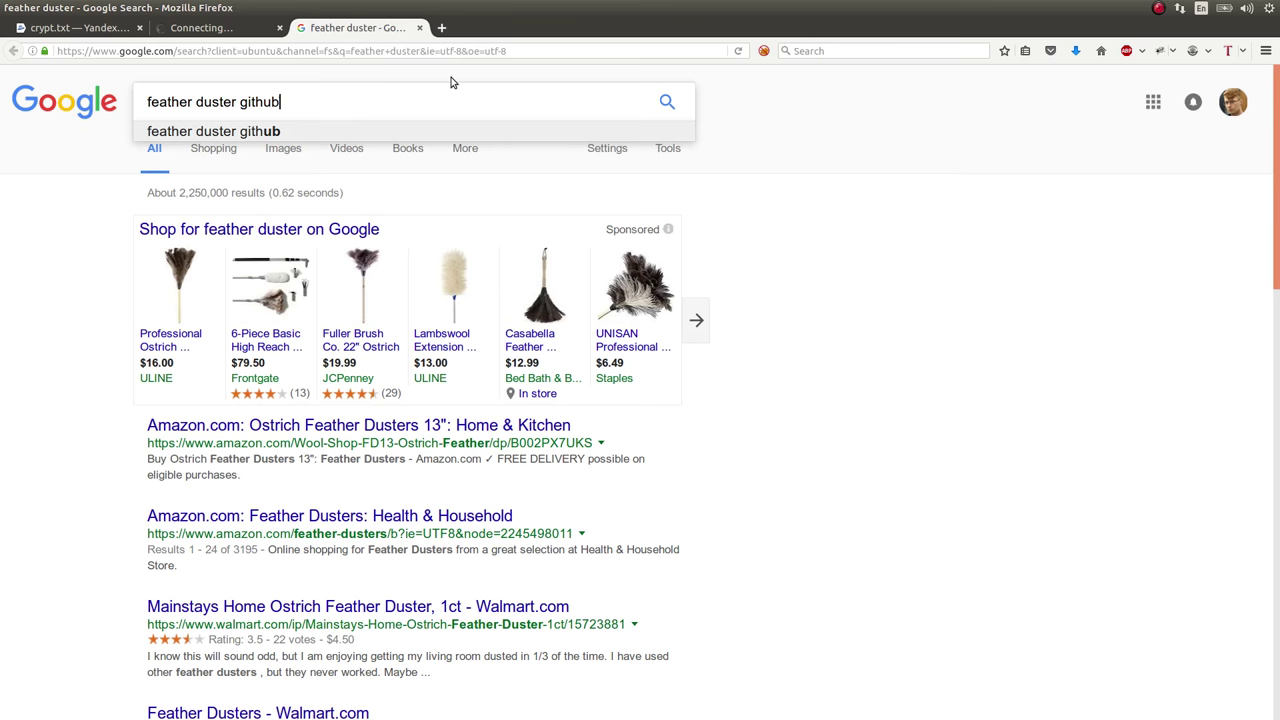
key("Return")
left_click(345, 230)
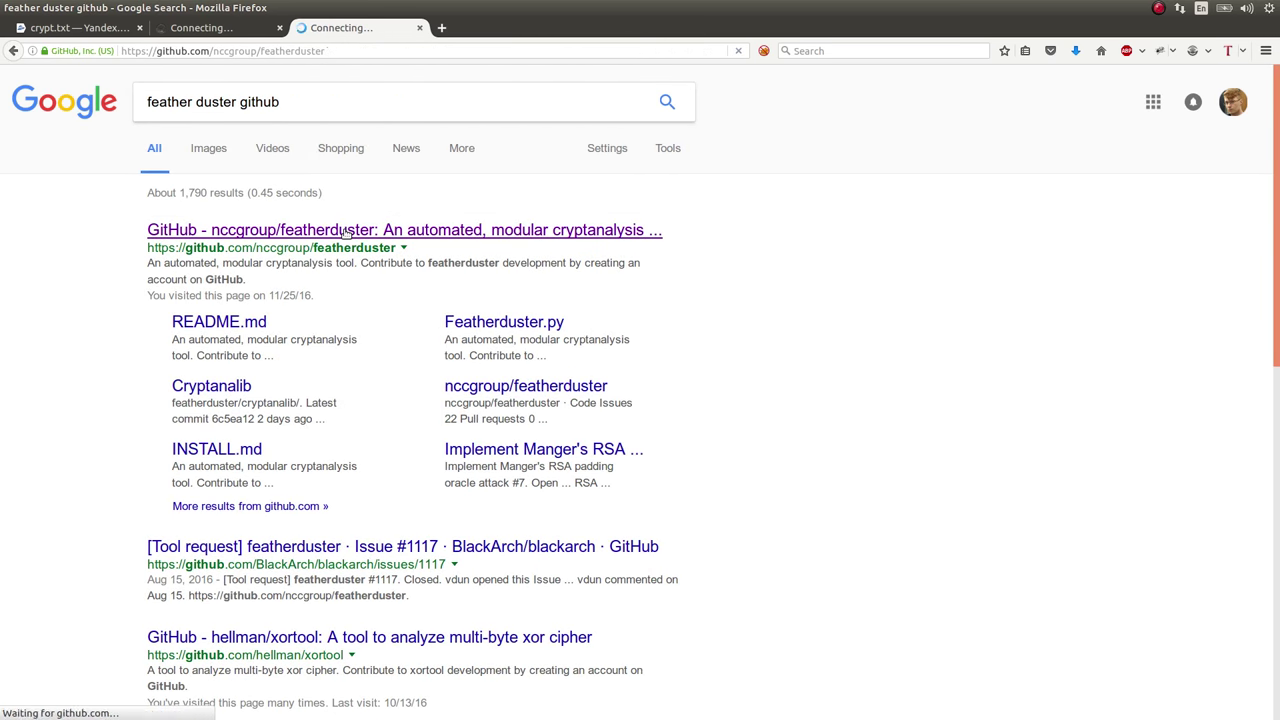
Scroll through the featherduster repository's README
scroll(345, 230, "down", 15)
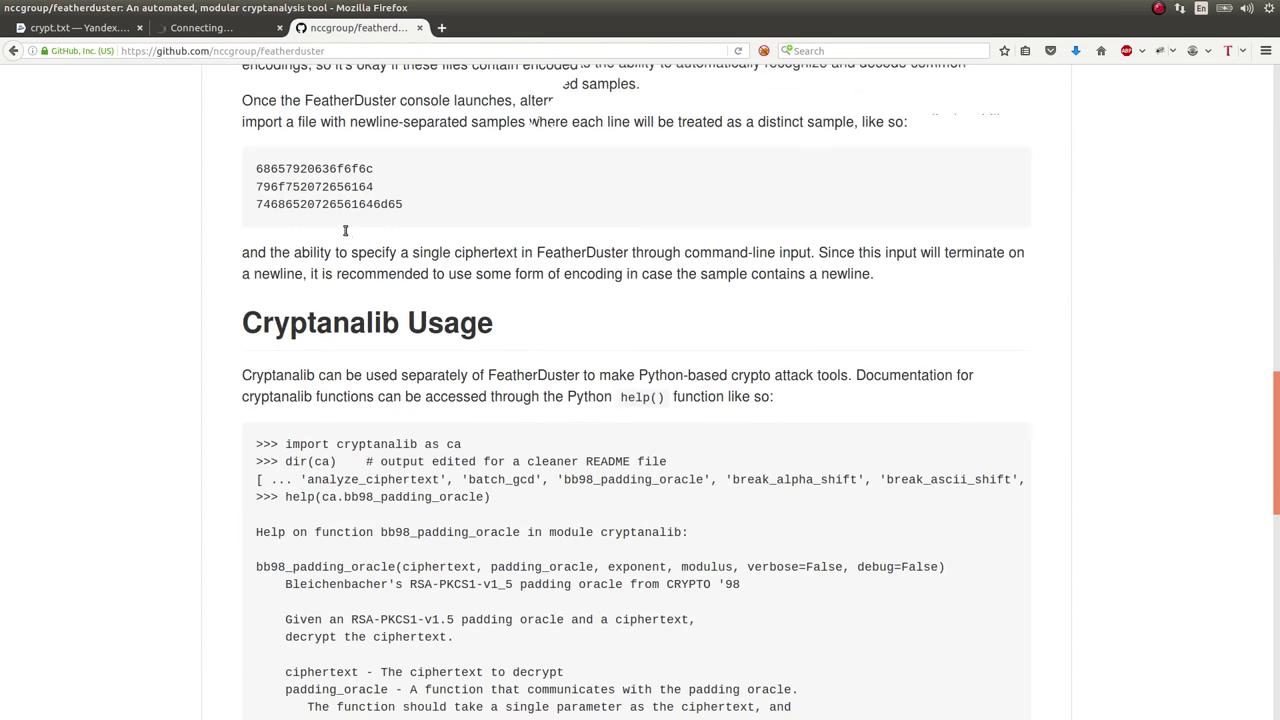
scroll(345, 232, "up", 3)
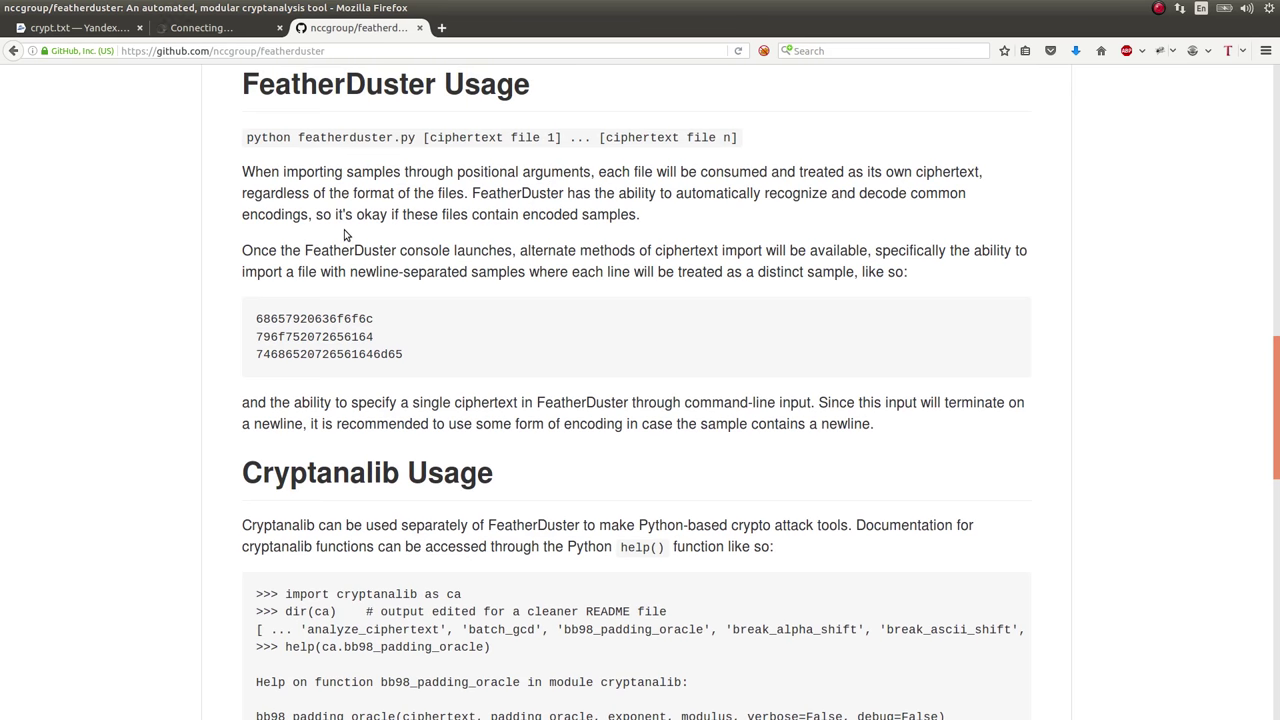
scroll(345, 235, "down", 2)
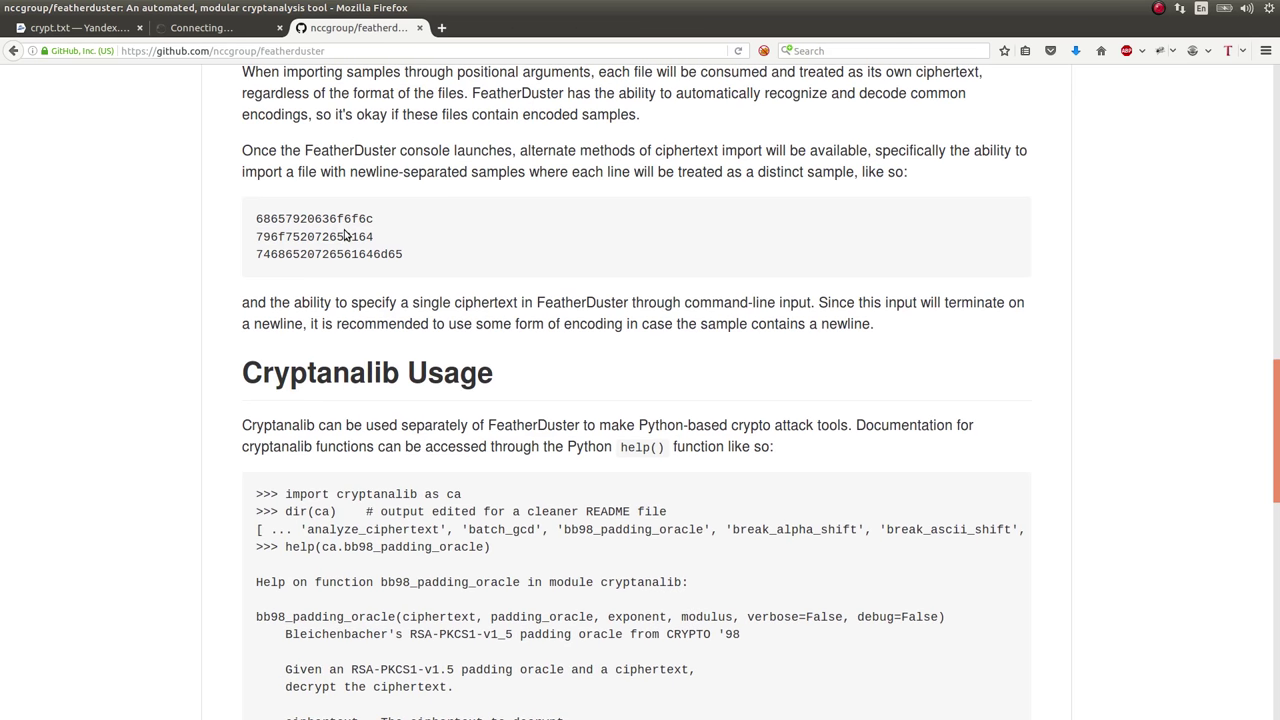
scroll(345, 233, "up", 15)
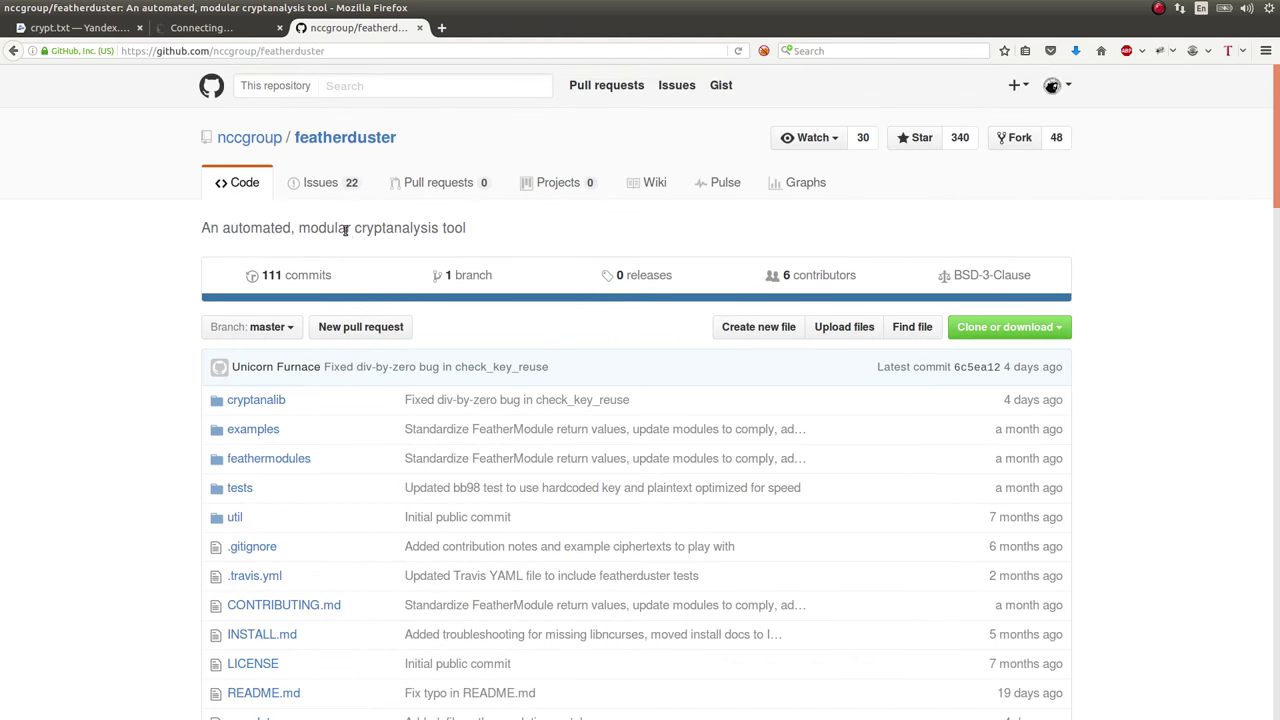
scroll(345, 232, "down", 2)
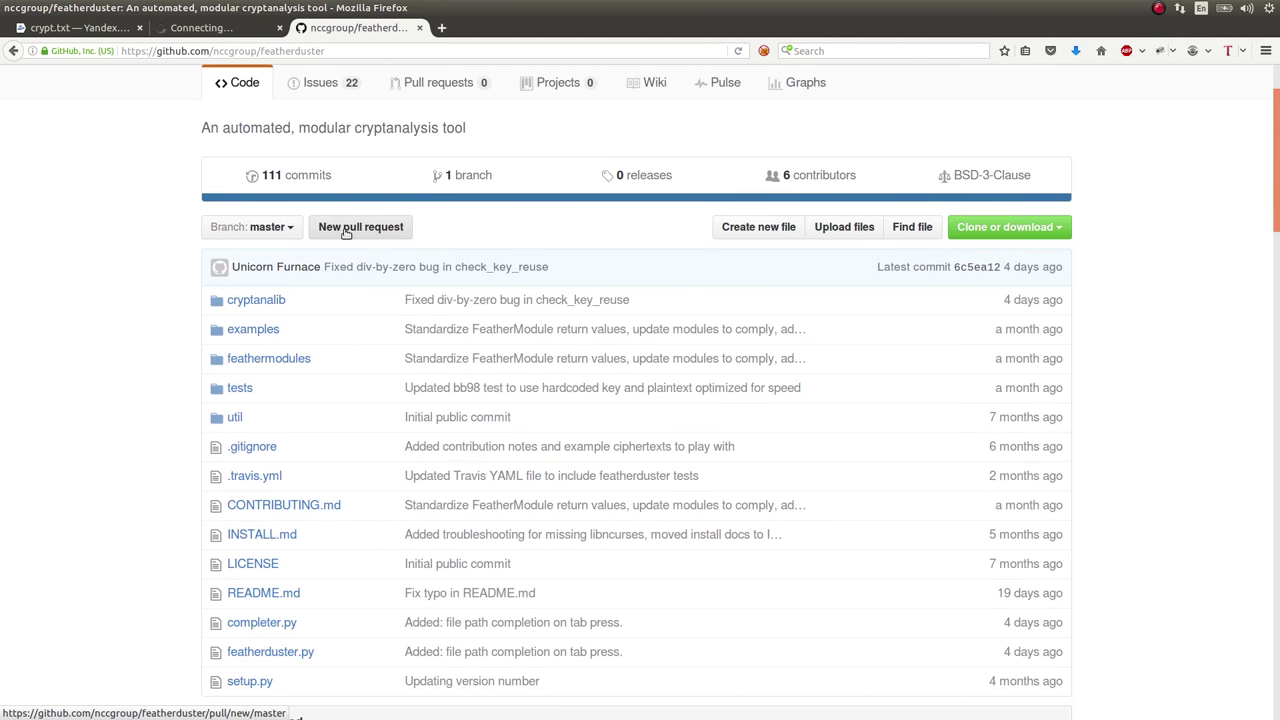
Browse the repository's tests folder and return to the main file list
left_click(240, 387)
scroll(243, 388, "down", 3)
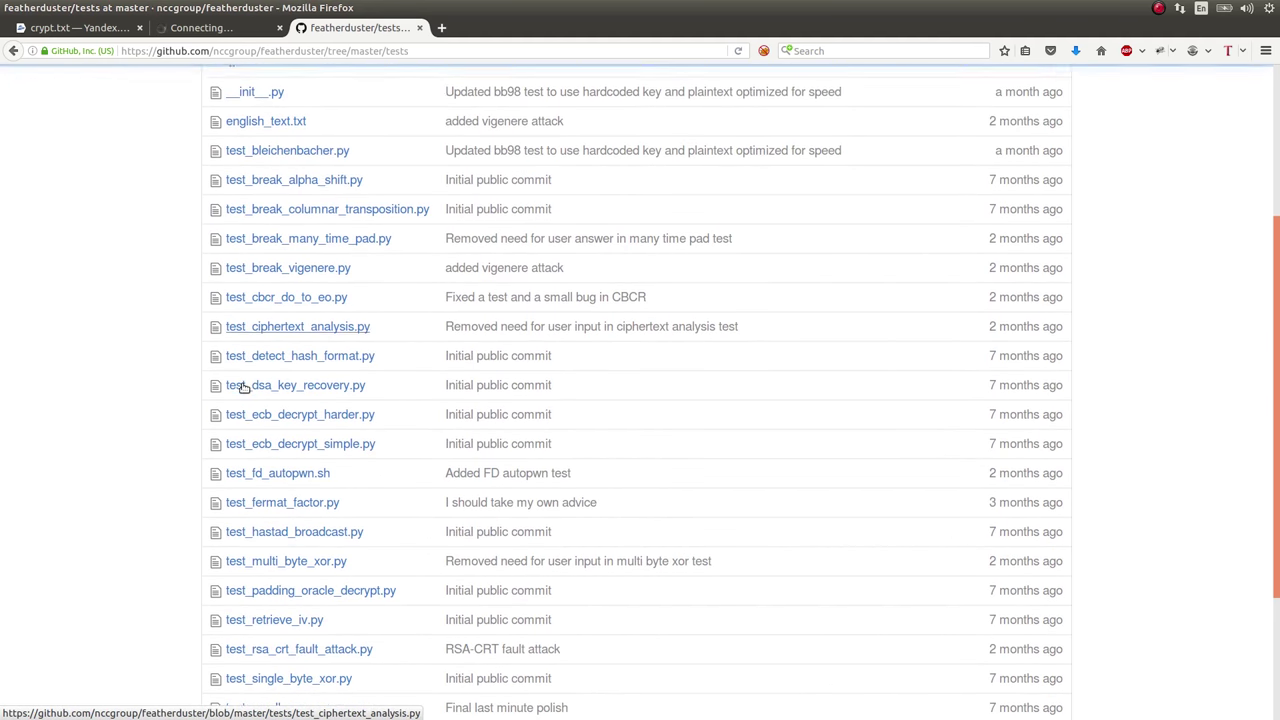
scroll(245, 386, "down", 2)
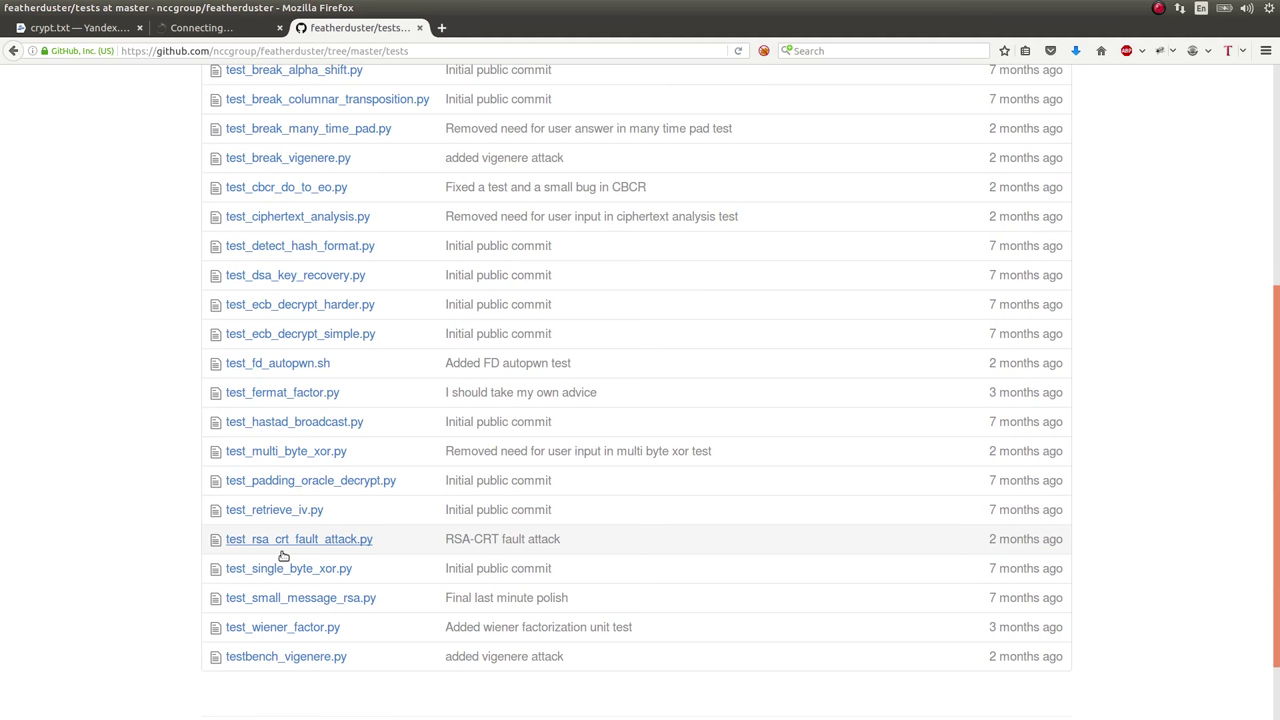
scroll(274, 308, "up", 1)
key("alt+Left")
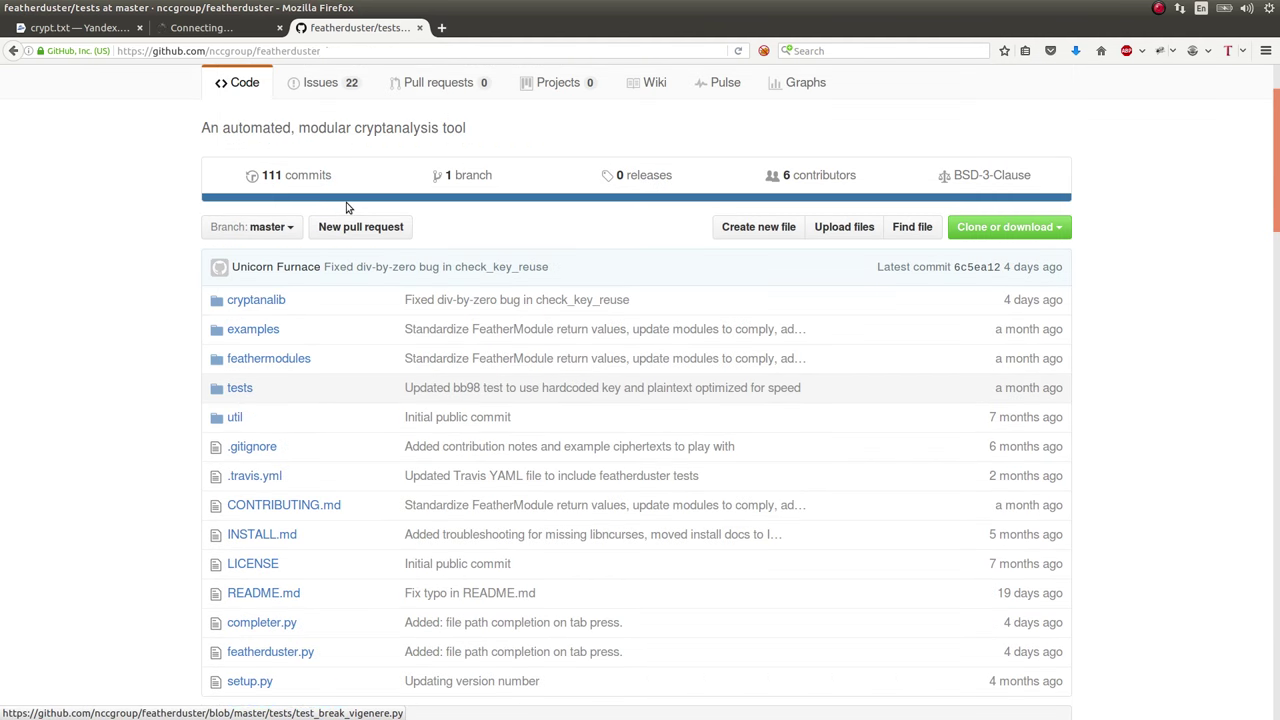
Look into the examples folder, then switch to the Vigenère Cipher Codebreaker page
left_click(274, 329)
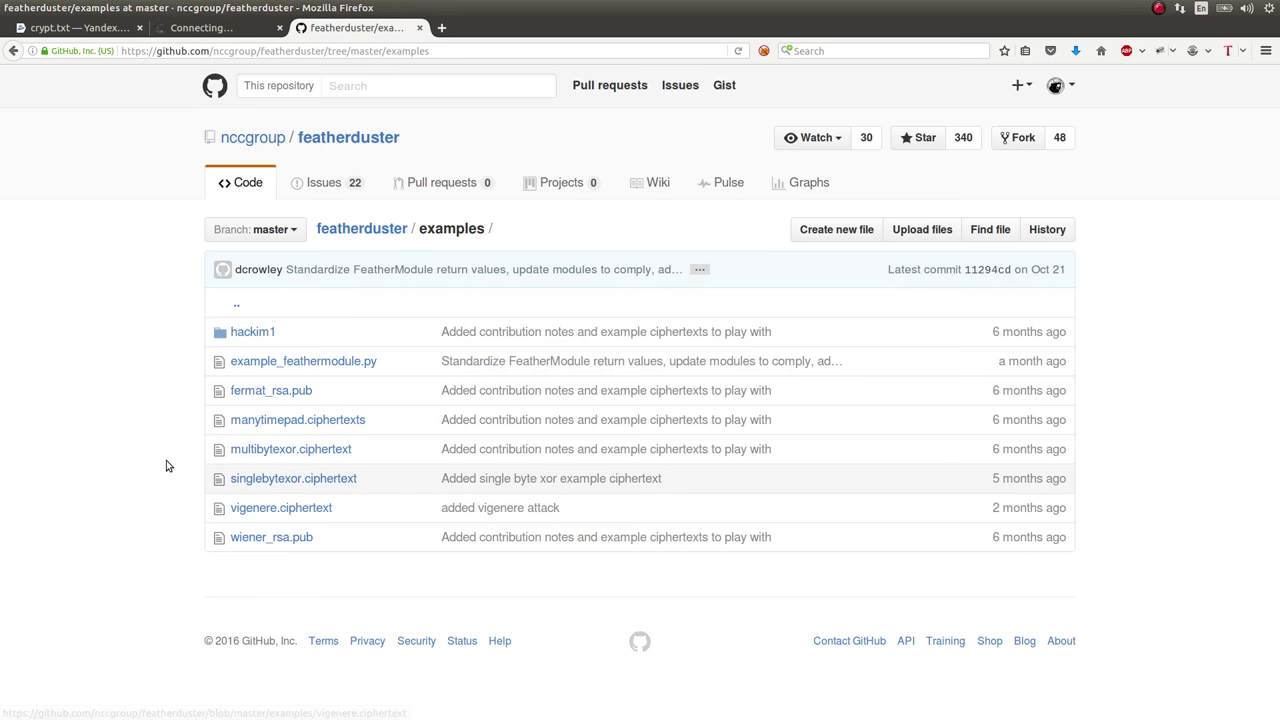
key("alt+Left")
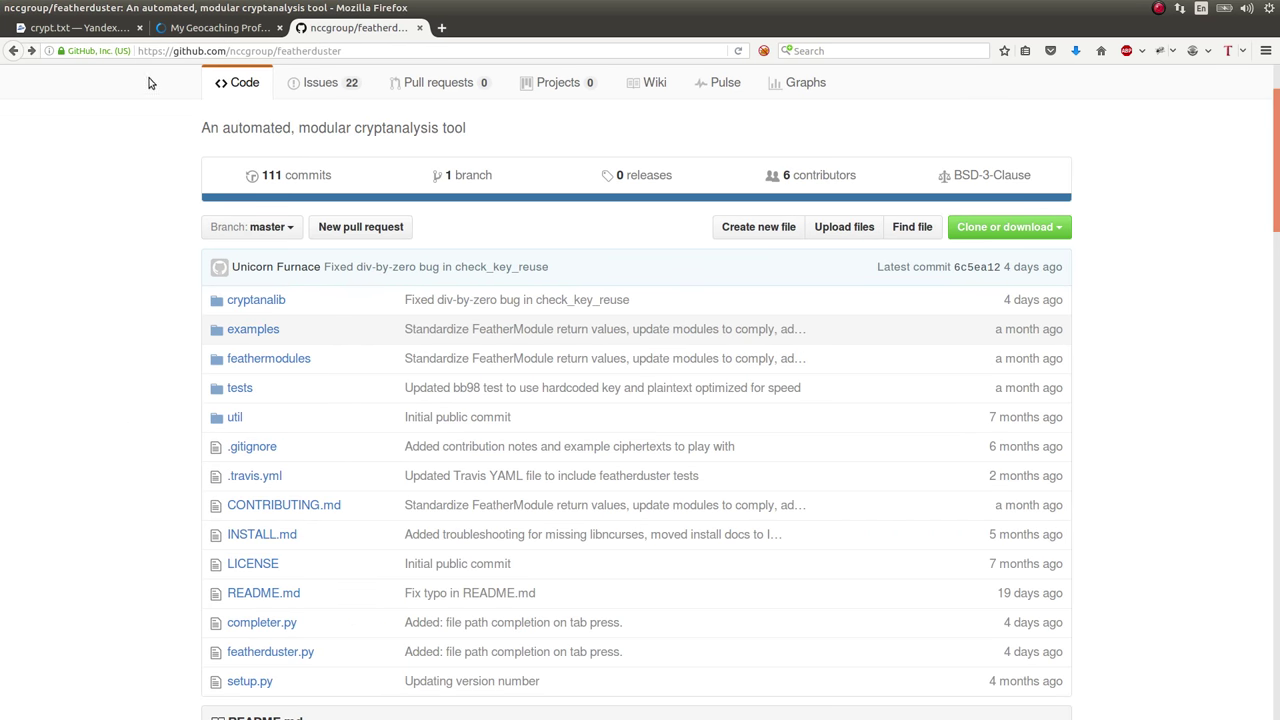
left_click(218, 27)
Inspect the first 'bolivar' in the Key #1 probable key list
scroll(184, 302, "down", 7)
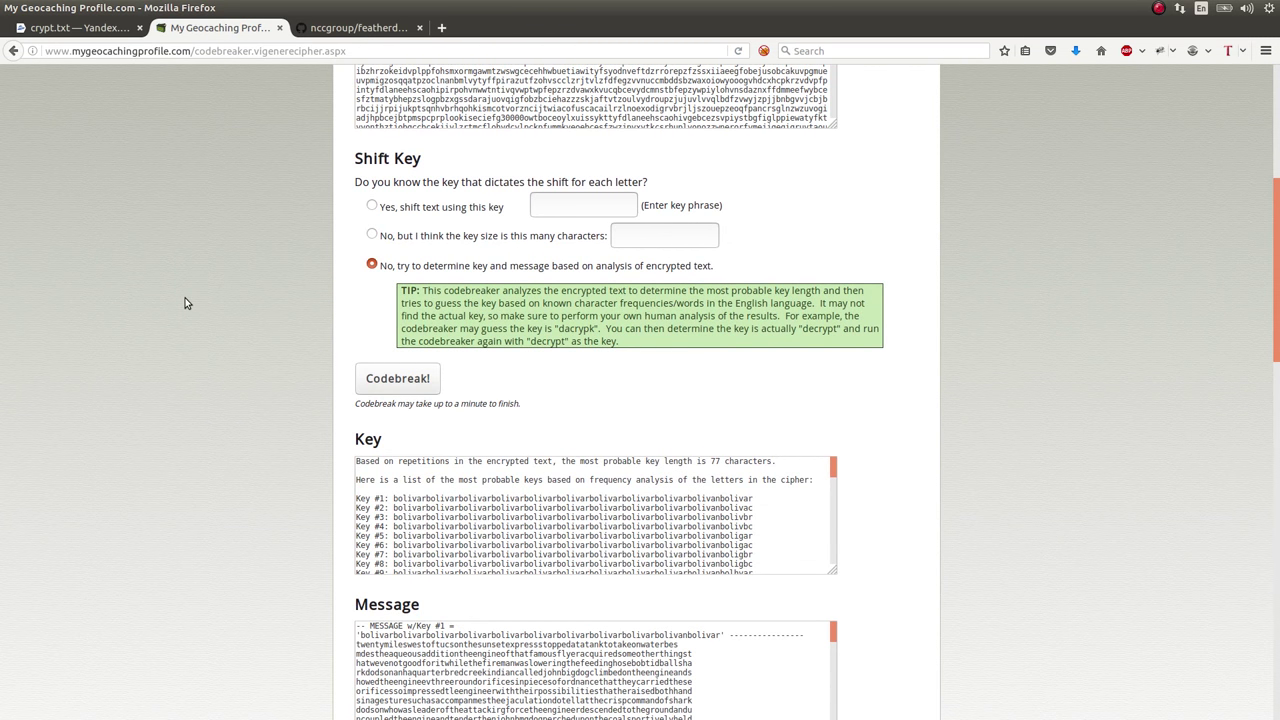
left_click(426, 500)
left_click(431, 498)
left_click_drag(428, 497, 401, 498)
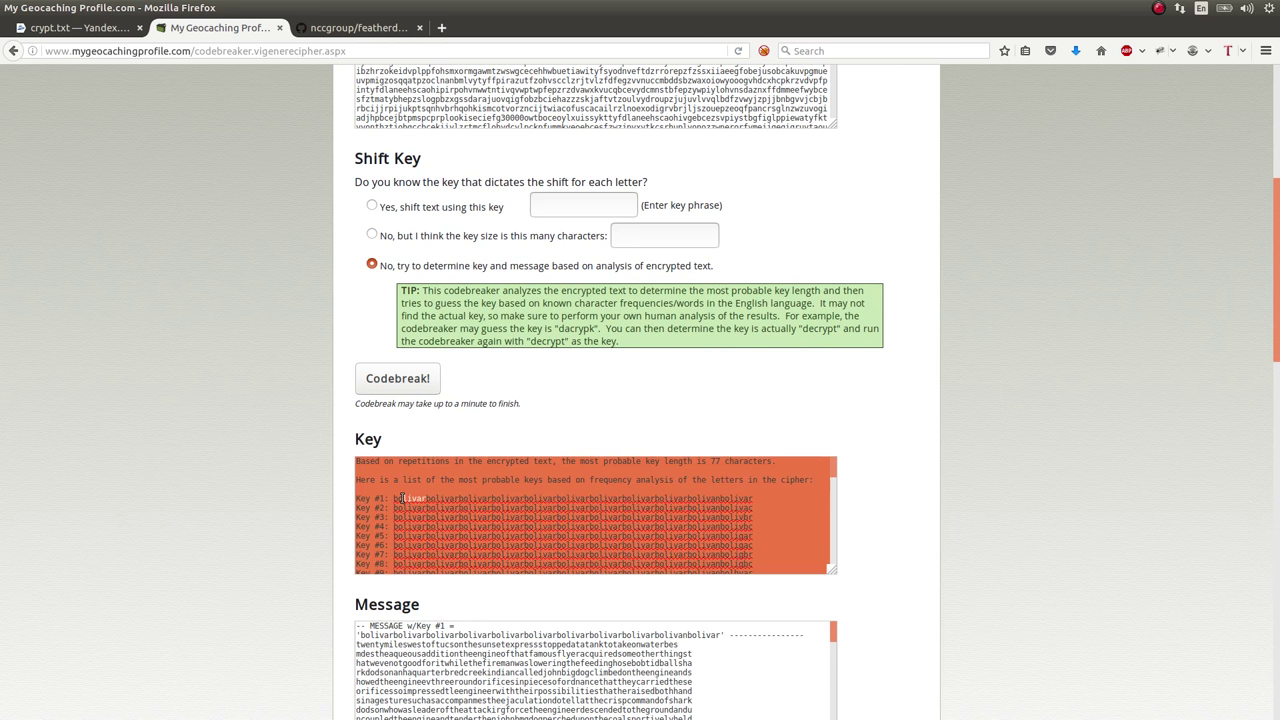
left_click(544, 491)
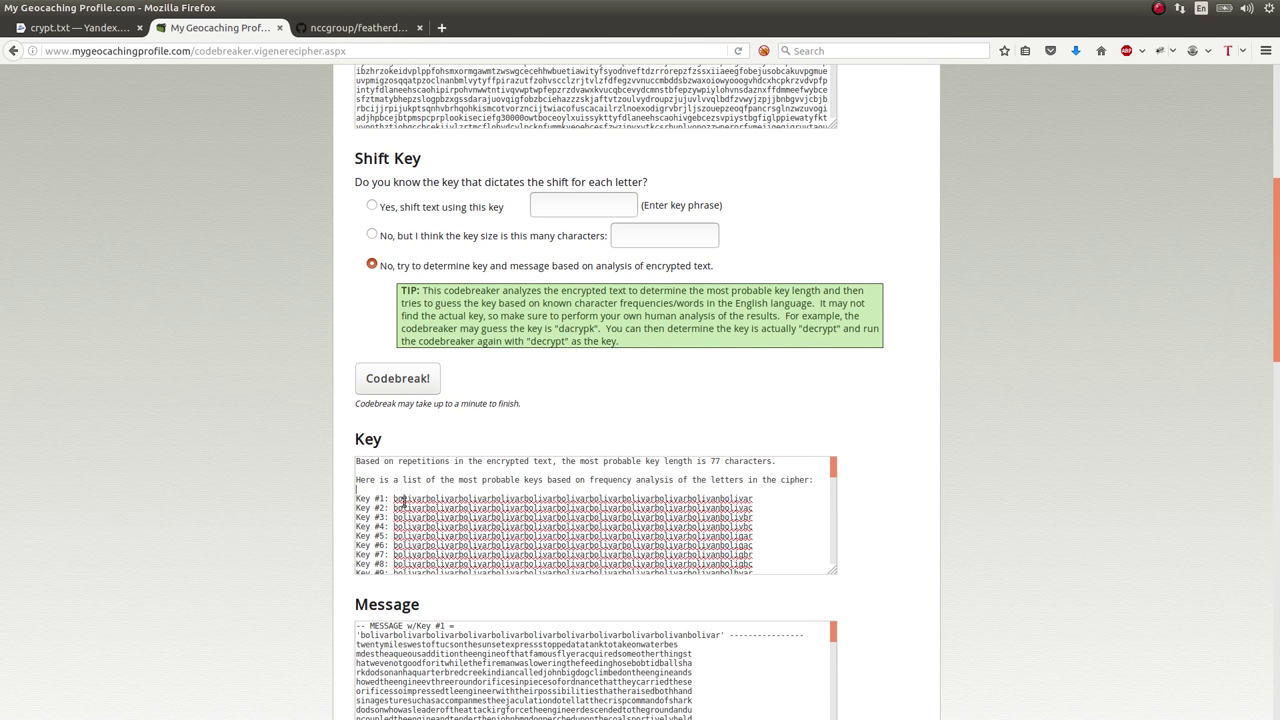
left_click_drag(395, 498, 438, 499)
left_click(306, 556)
Zoom in and read the decrypted message beginning 'twentymileswestoftucson'
scroll(307, 558, "down", 2)
scroll(307, 558, "down", 1)
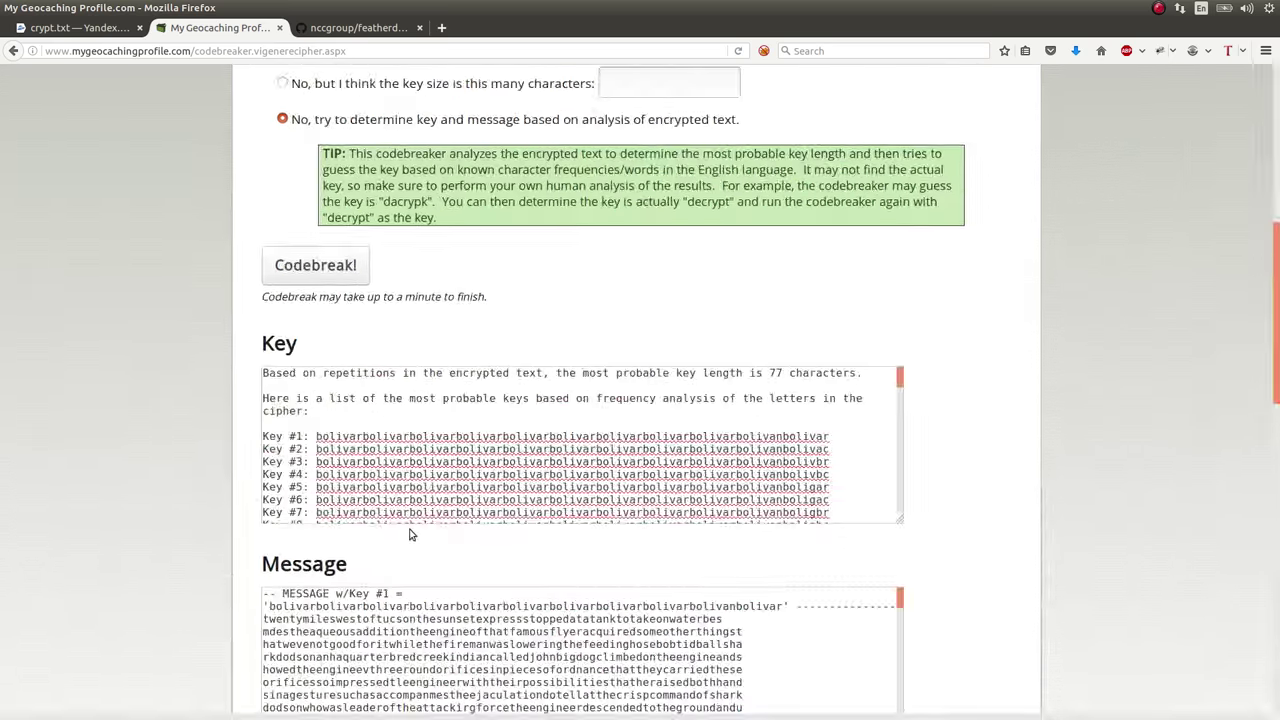
key("ctrl+plus")
key("ctrl+plus")
key("ctrl+plus")
scroll(409, 535, "down", 5)
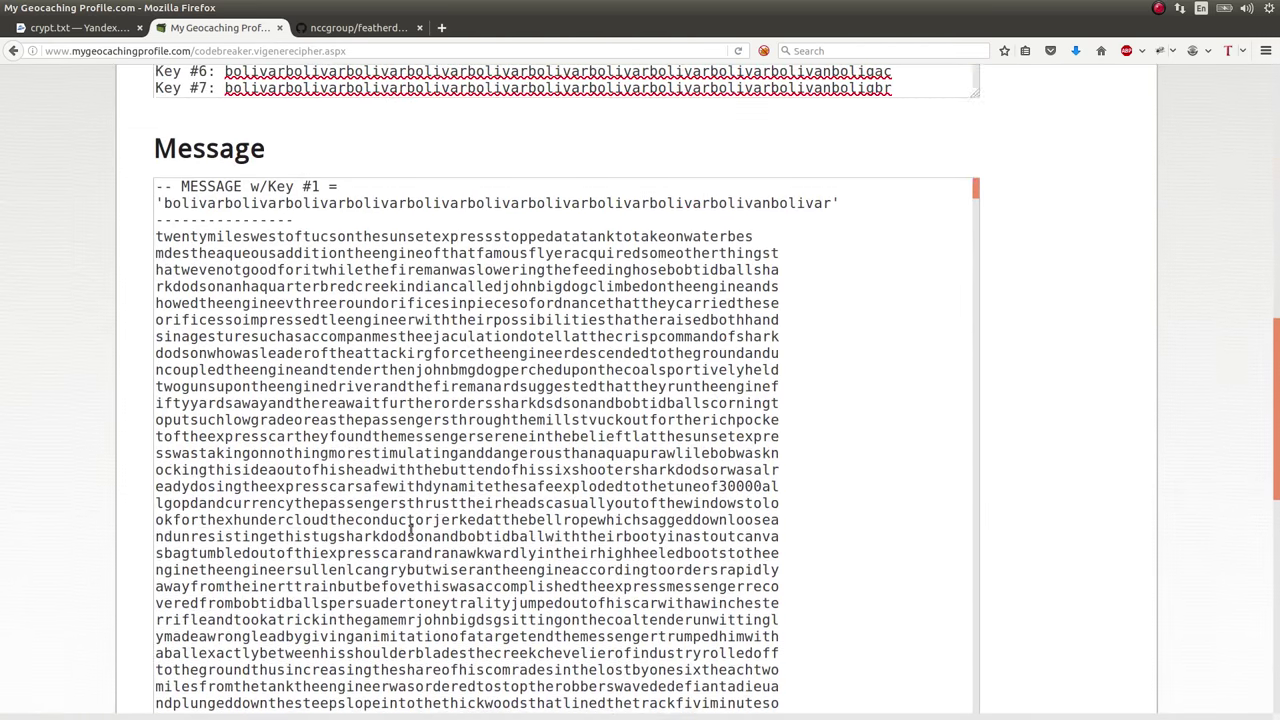
scroll(409, 530, "down", 1)
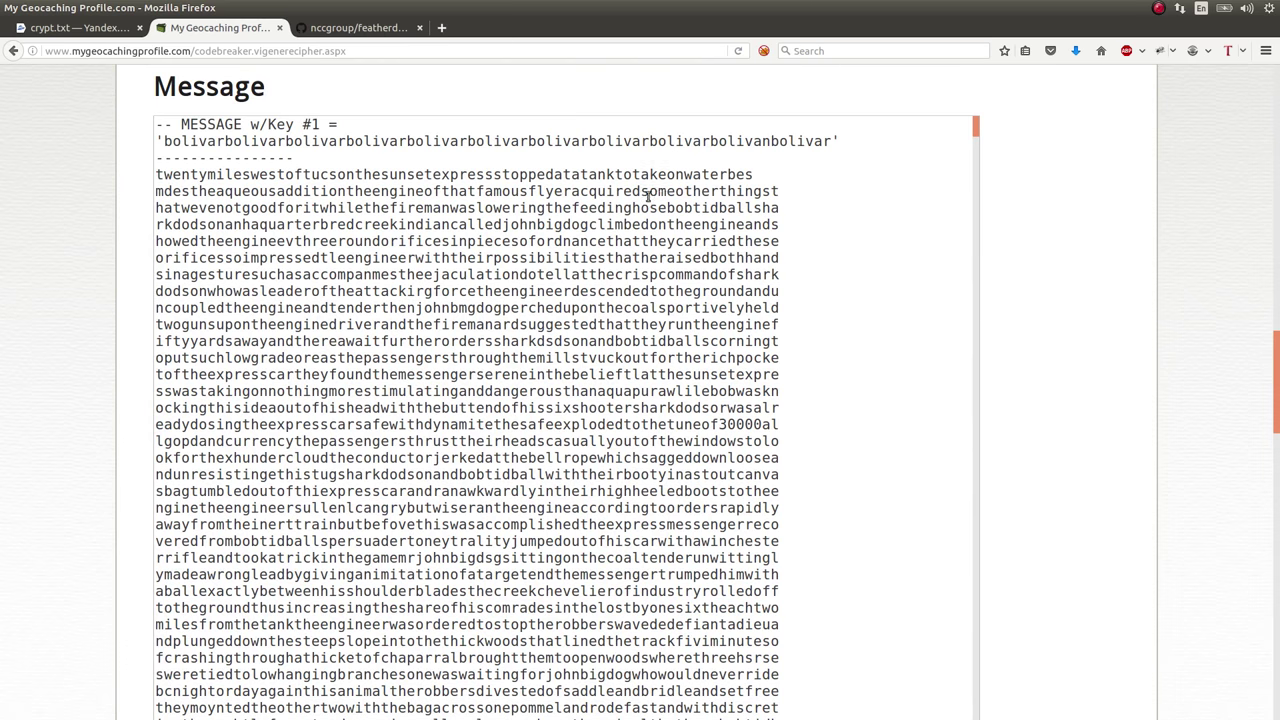
left_click(716, 349)
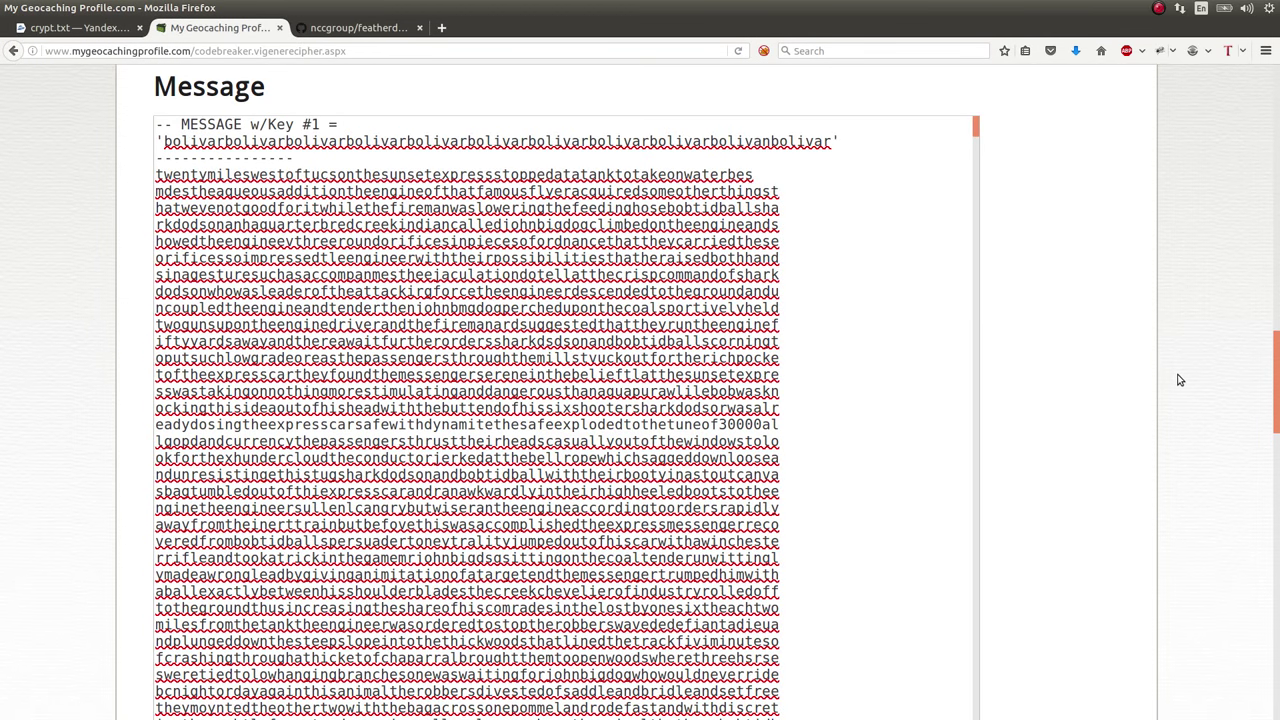
scroll(1178, 380, "up", 6)
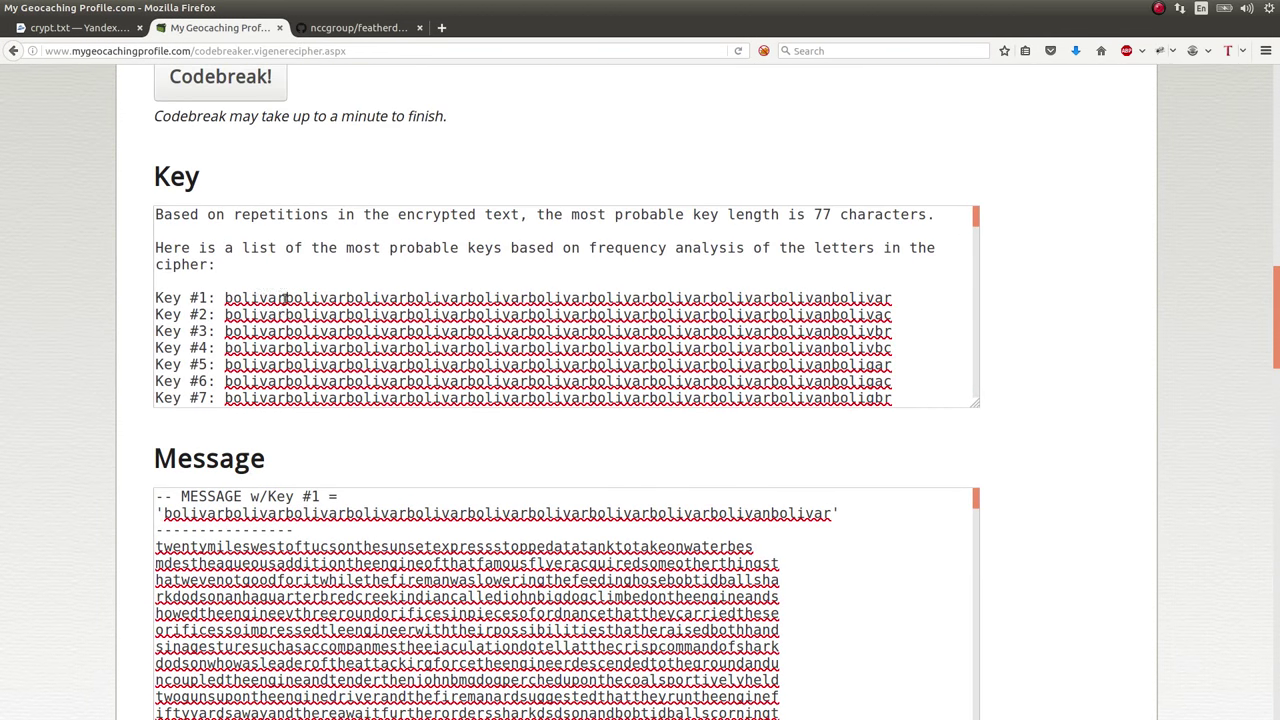
Reselect the Key #1 text to confirm its repeated 'bolivar' key
left_click(285, 298)
key("ctrl+a")
left_click(238, 298)
key("ctrl+a")
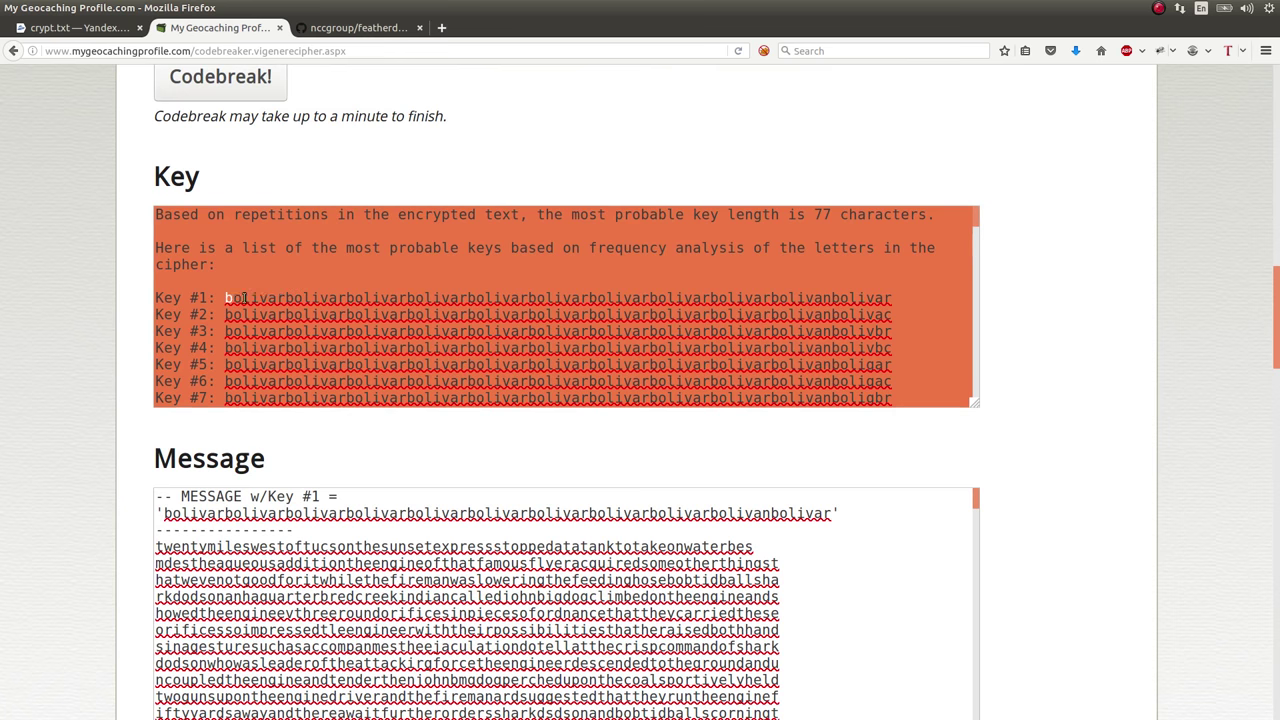
left_click_drag(225, 298, 287, 298)
left_click(329, 181)
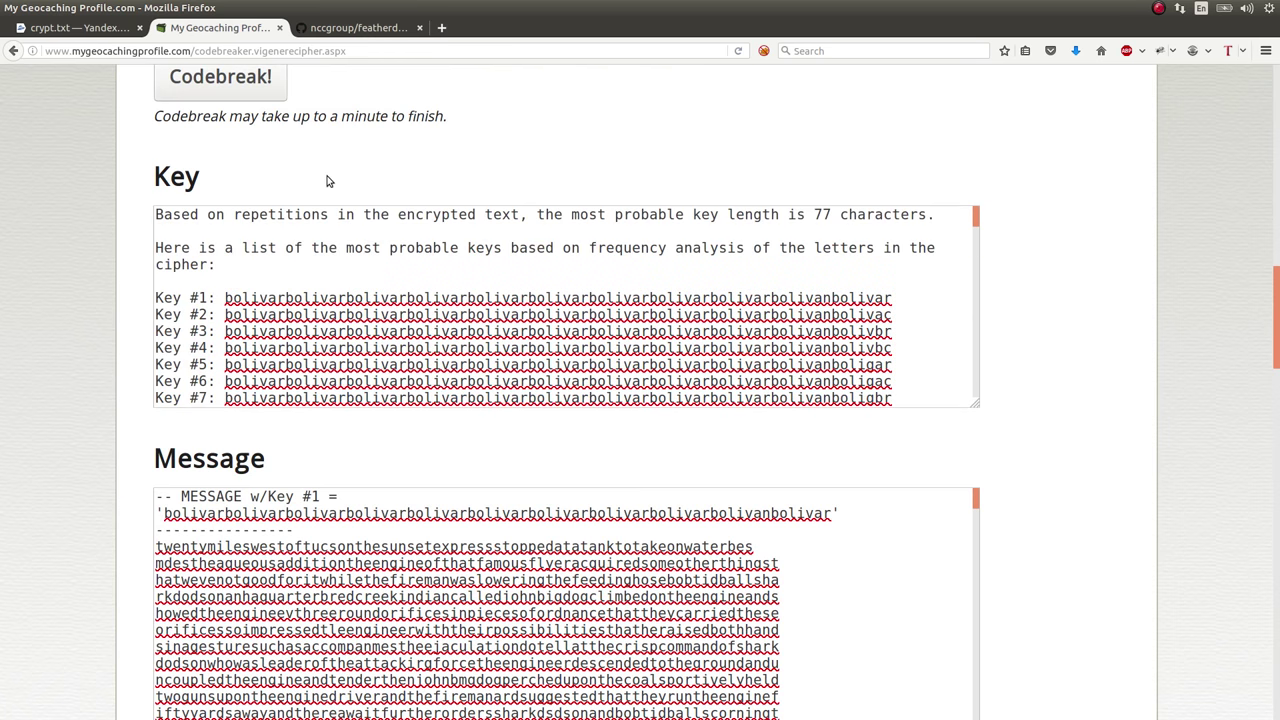
Go back to the Juniors CTF task and reread the hint about reaching the text's end
key("ctrl+Page_Up")
key("alt+Left")
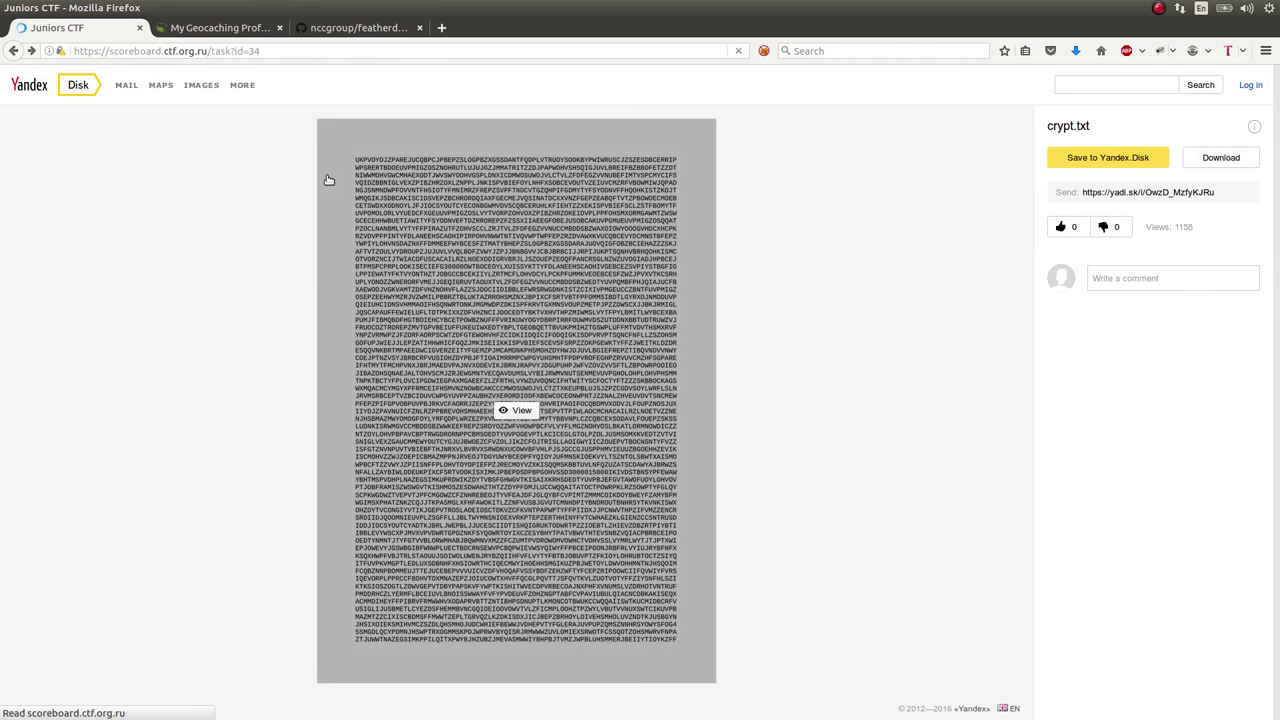
scroll(254, 276, "down", 5)
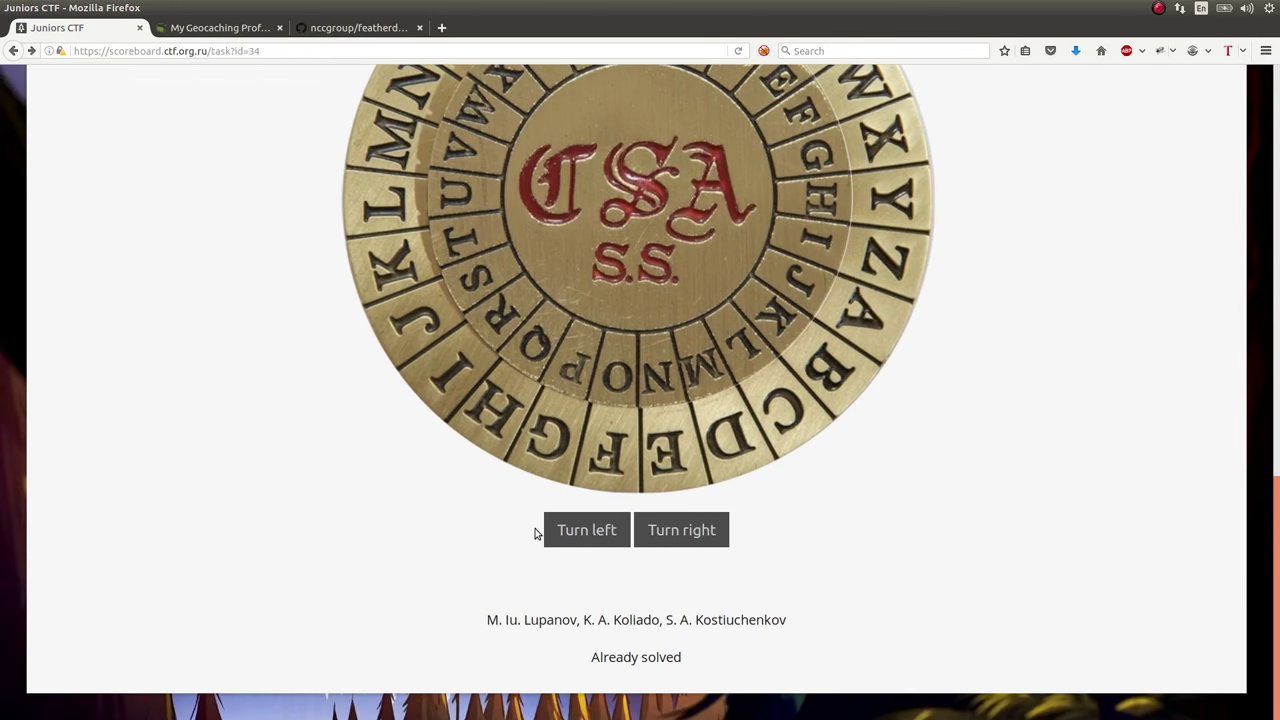
scroll(618, 601, "up", 1)
scroll(618, 601, "up", 15)
scroll(618, 601, "down", 10)
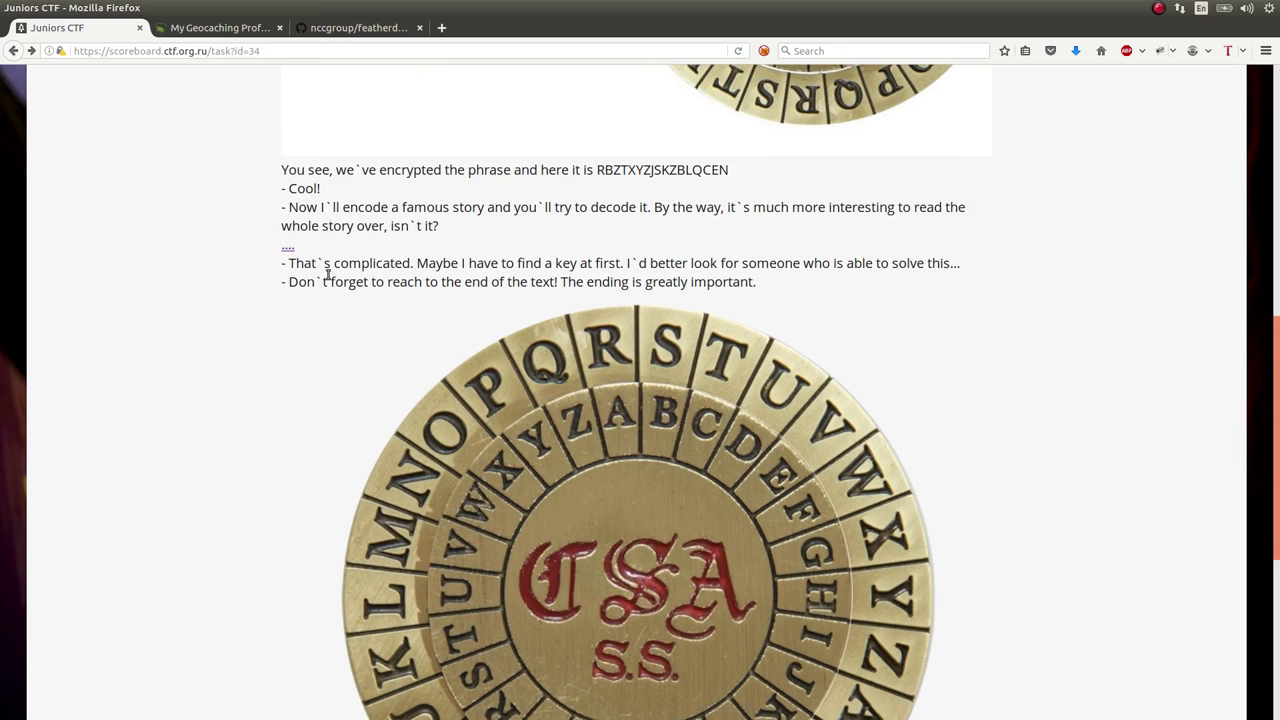
left_click_drag(287, 281, 760, 281)
left_click(772, 282)
On the codebreaker page, move through the decrypted message to the end of Key #1
key("ctrl+Tab")
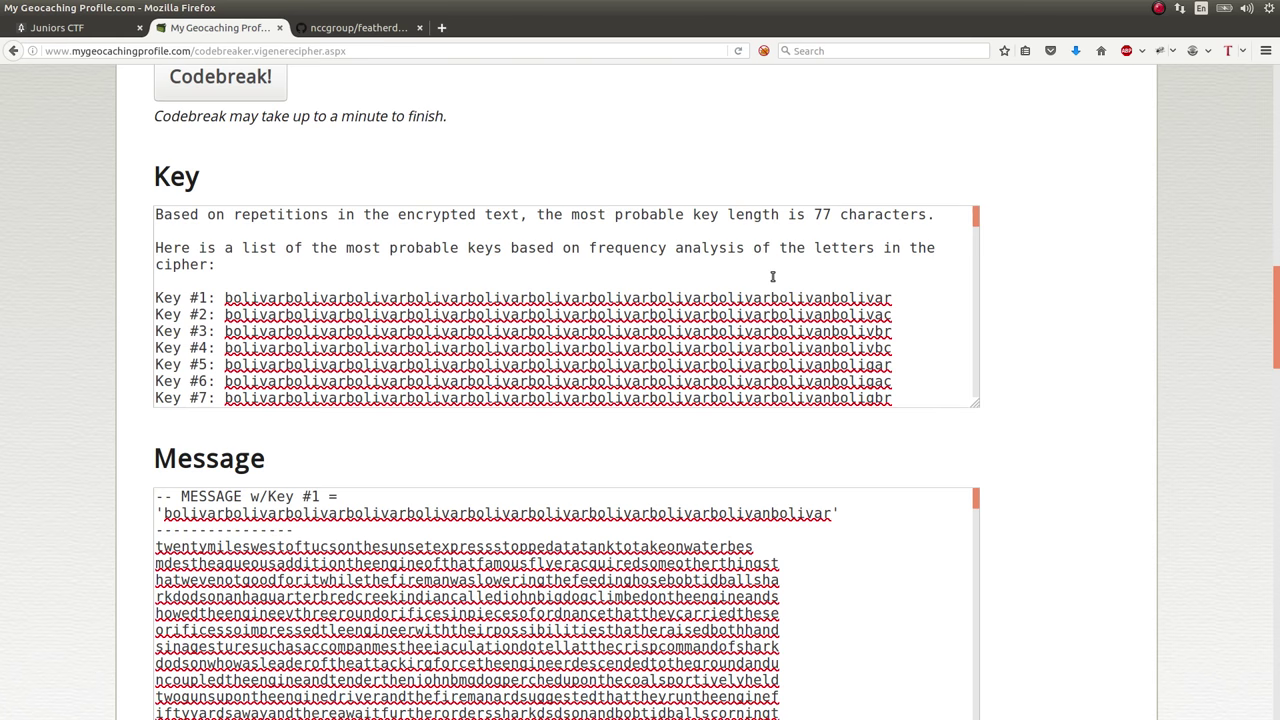
scroll(1006, 351, "down", 6)
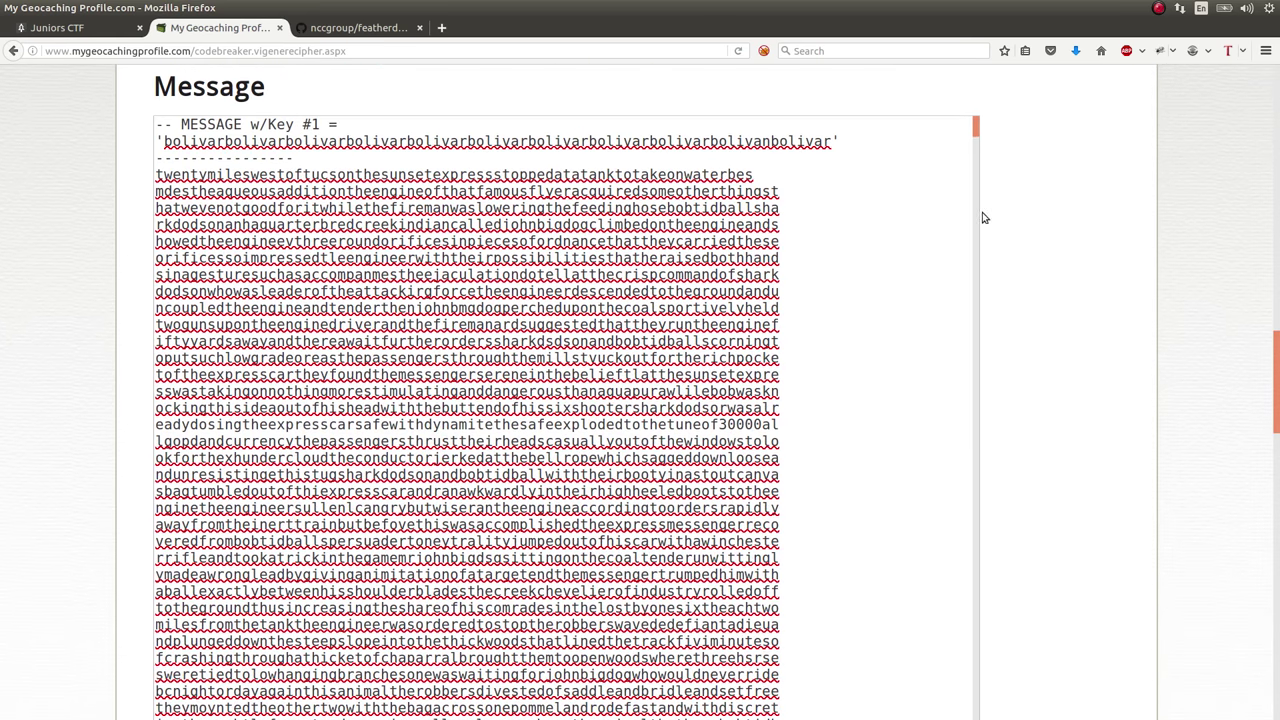
key("ctrl+a")
left_click_drag(980, 123, 977, 203)
left_click(849, 306)
key("Down")
key("Down")
key("Down")
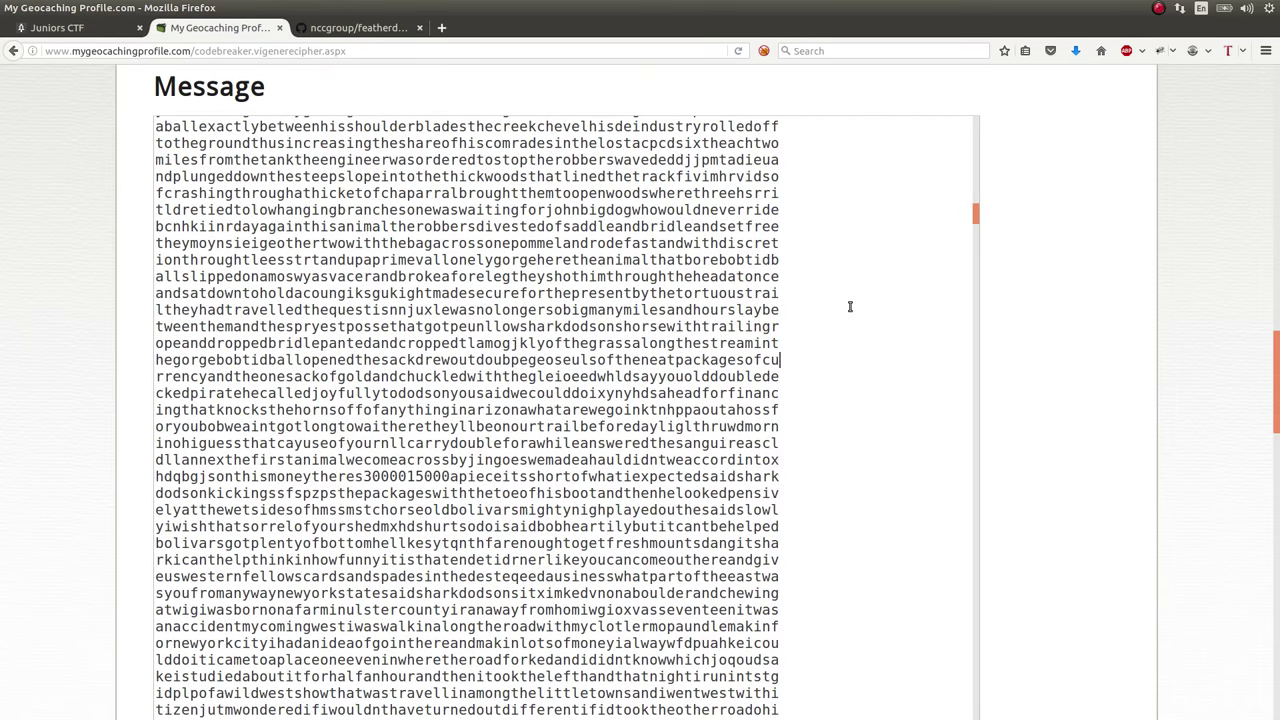
key("Down")
key("Down")
key("Down")
key("Down")
key("Down")
key("Down")
key("Down")
key("Down")
key("Down")
key("Down")
key("Down")
key("Down")
key("Down")
key("Down")
key("Down")
key("Down")
key("Down")
key("Down")
key("Down")
key("Down")
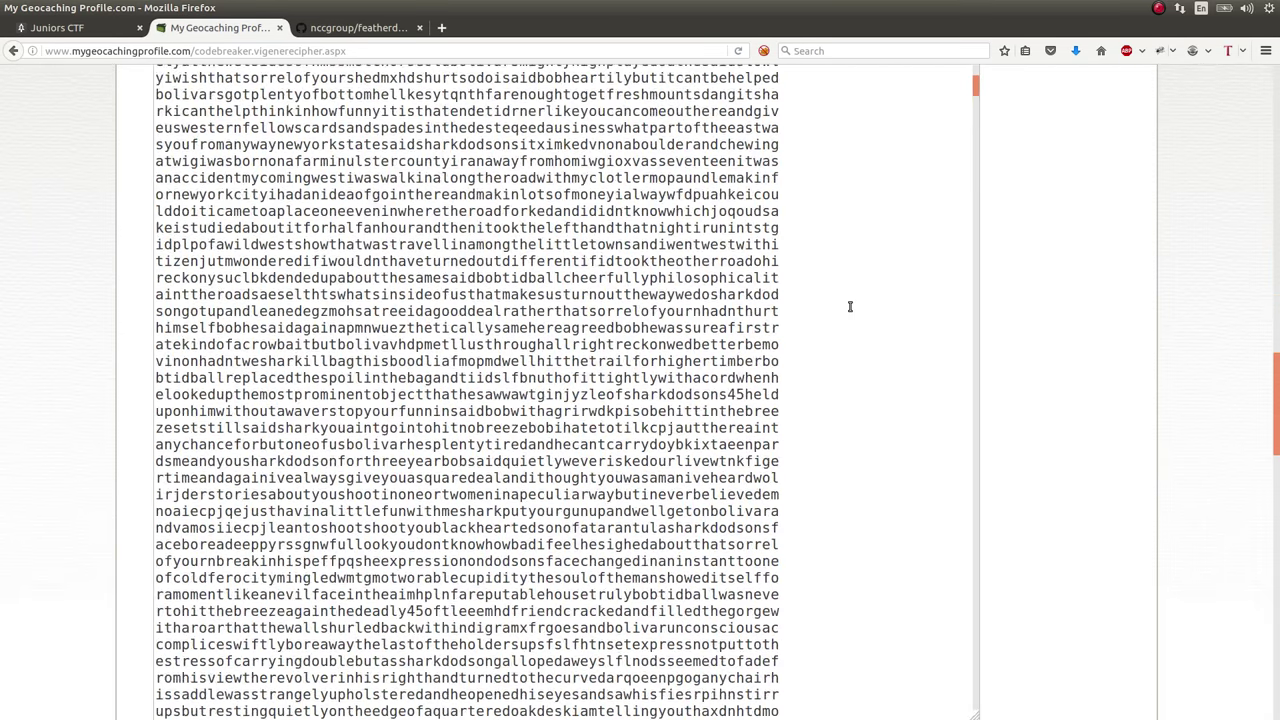
key("Down")
key("Down")
key("Down")
key("Down")
key("Down")
key("Down")
key("Down")
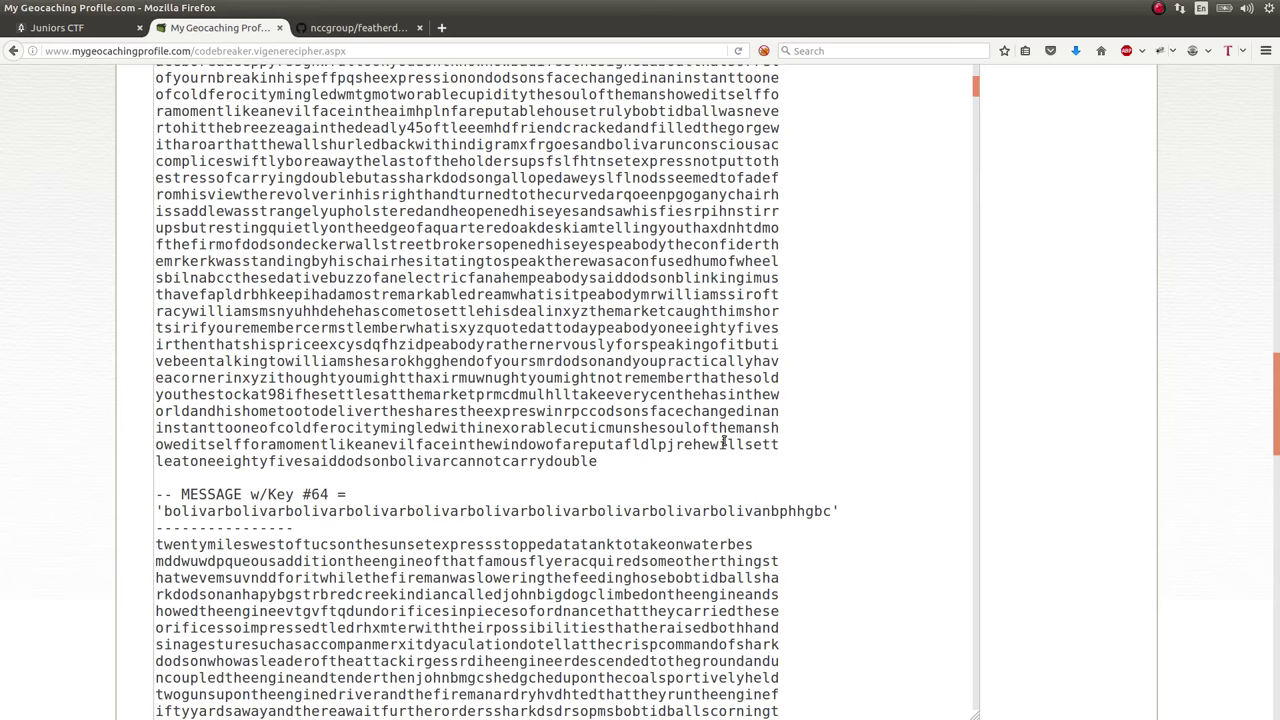
left_click_drag(392, 461, 598, 461)
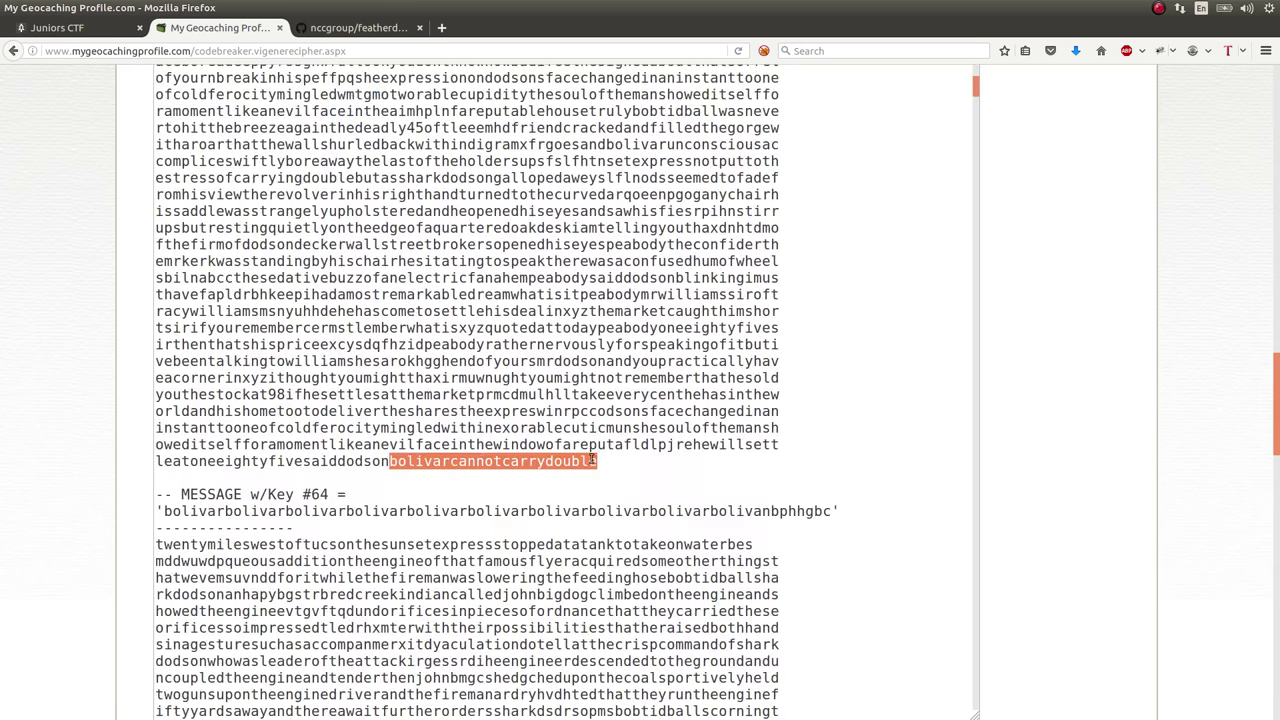
left_click(485, 461)
left_click_drag(450, 461, 598, 461)
left_click(392, 463)
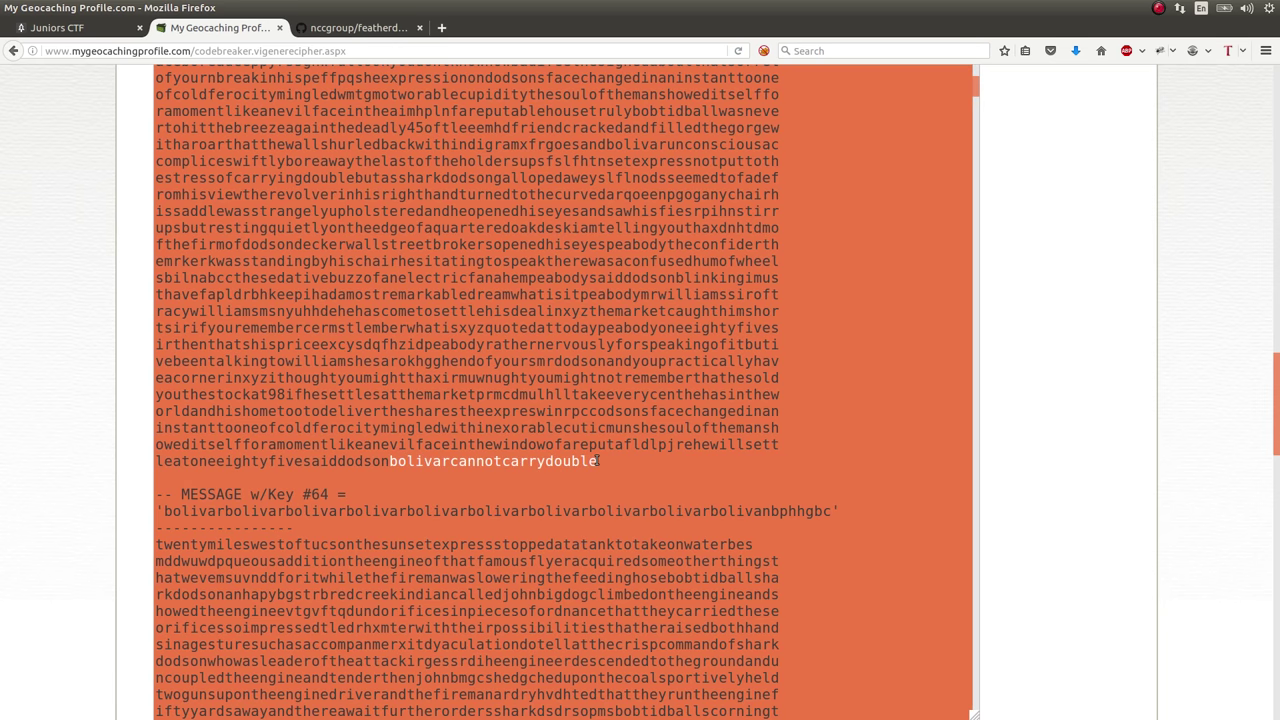
right_click(598, 461)
left_click(610, 506)
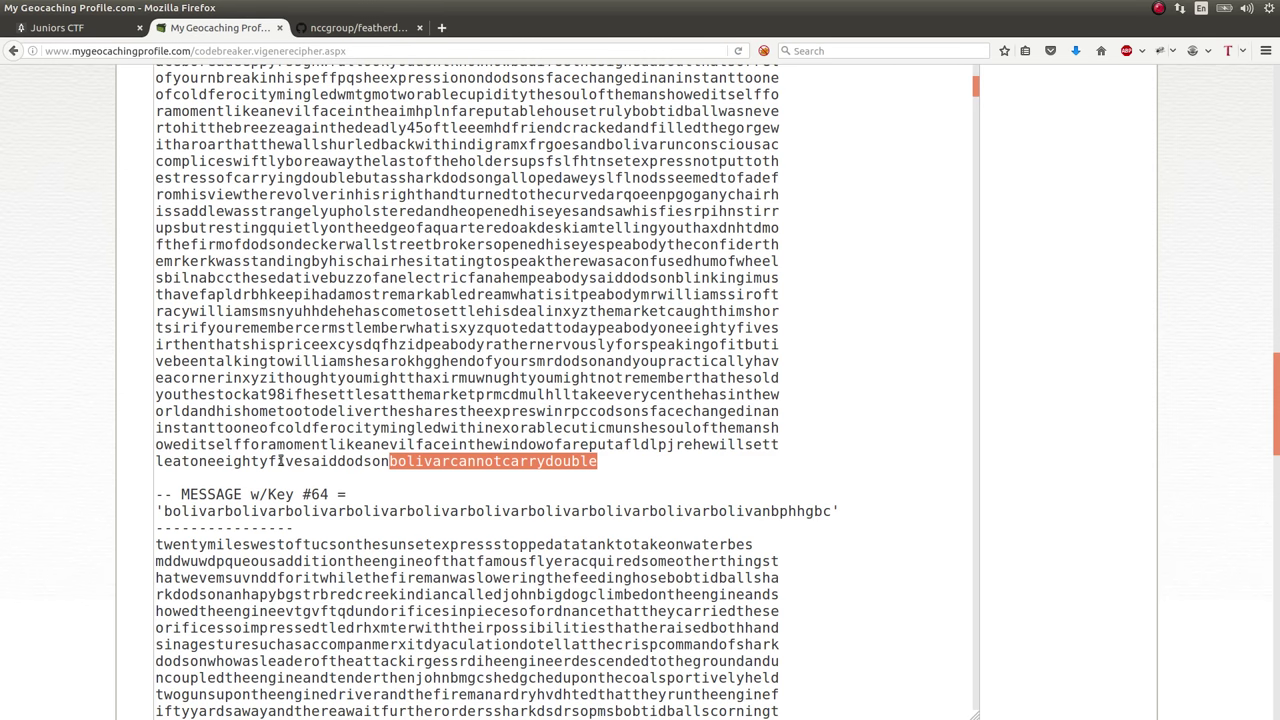
left_click(403, 463)
key("ctrl+a")
left_click(572, 446)
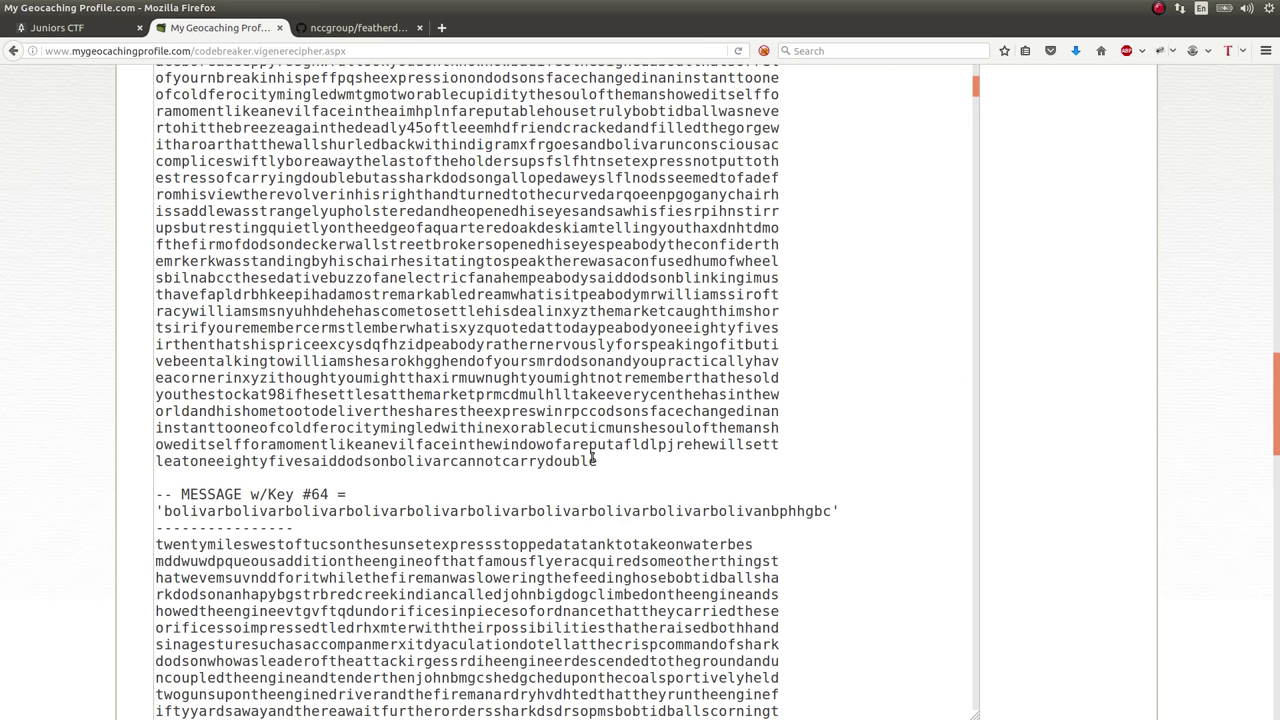
Reread the Southern Cross intro on the Confederacy's cipher disk, then return to the codebreaker
key("ctrl+Page_Up")
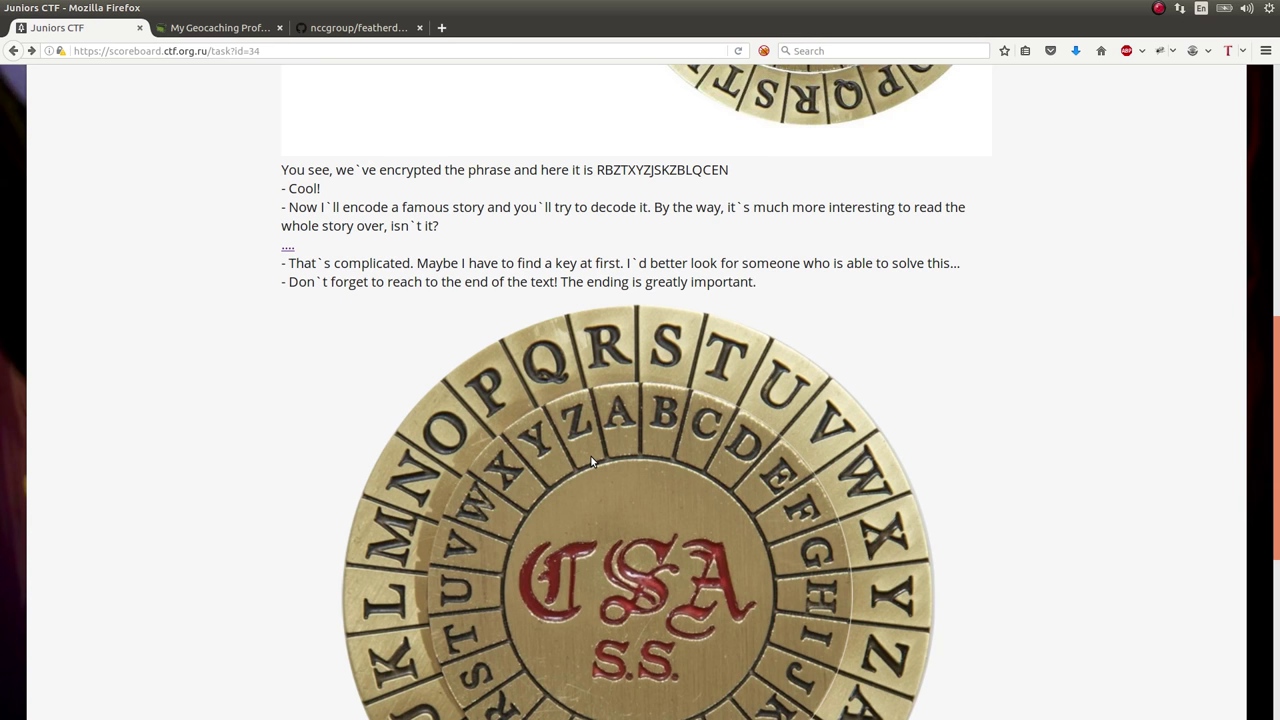
scroll(996, 418, "down", 3)
scroll(996, 424, "down", 3)
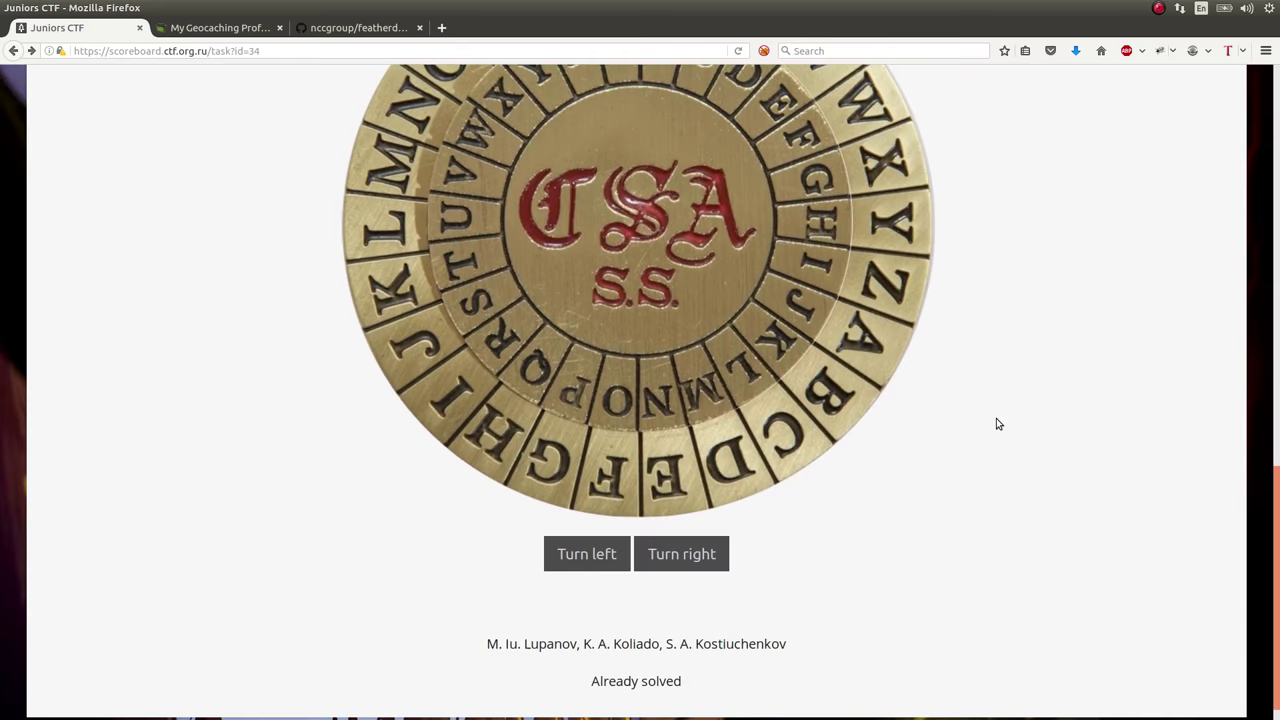
scroll(996, 424, "up", 15)
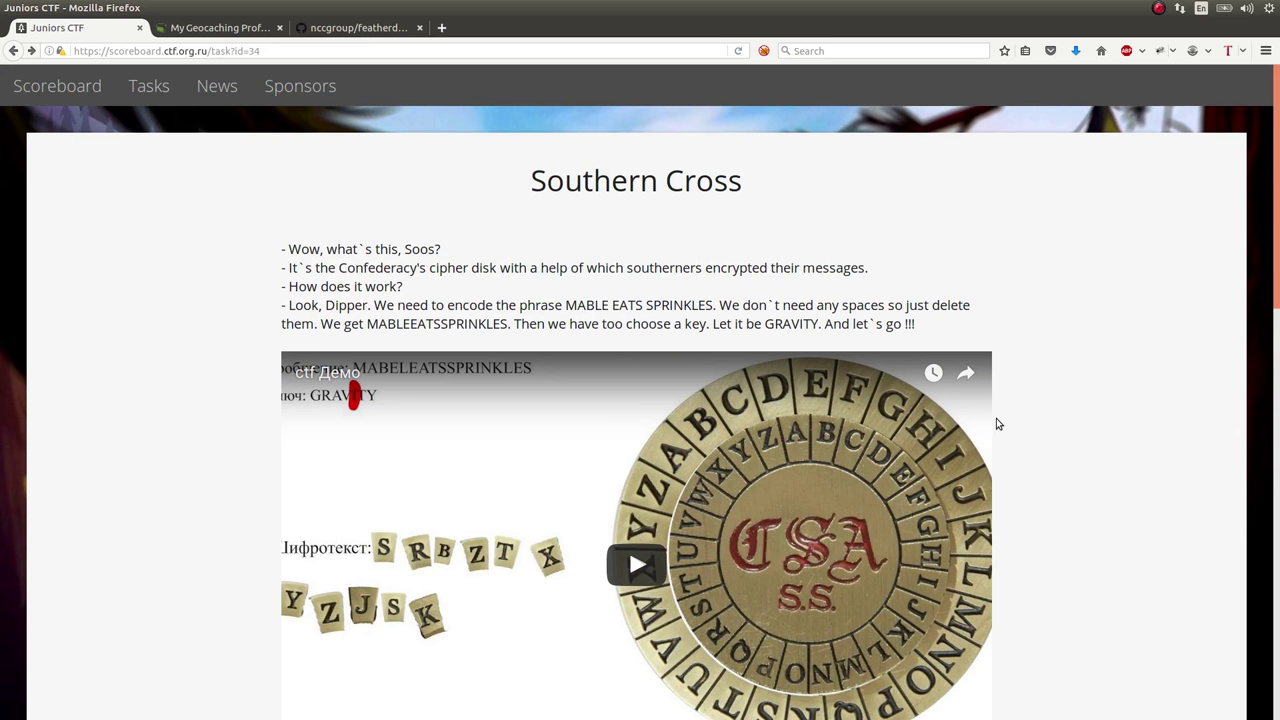
left_click_drag(339, 267, 489, 272)
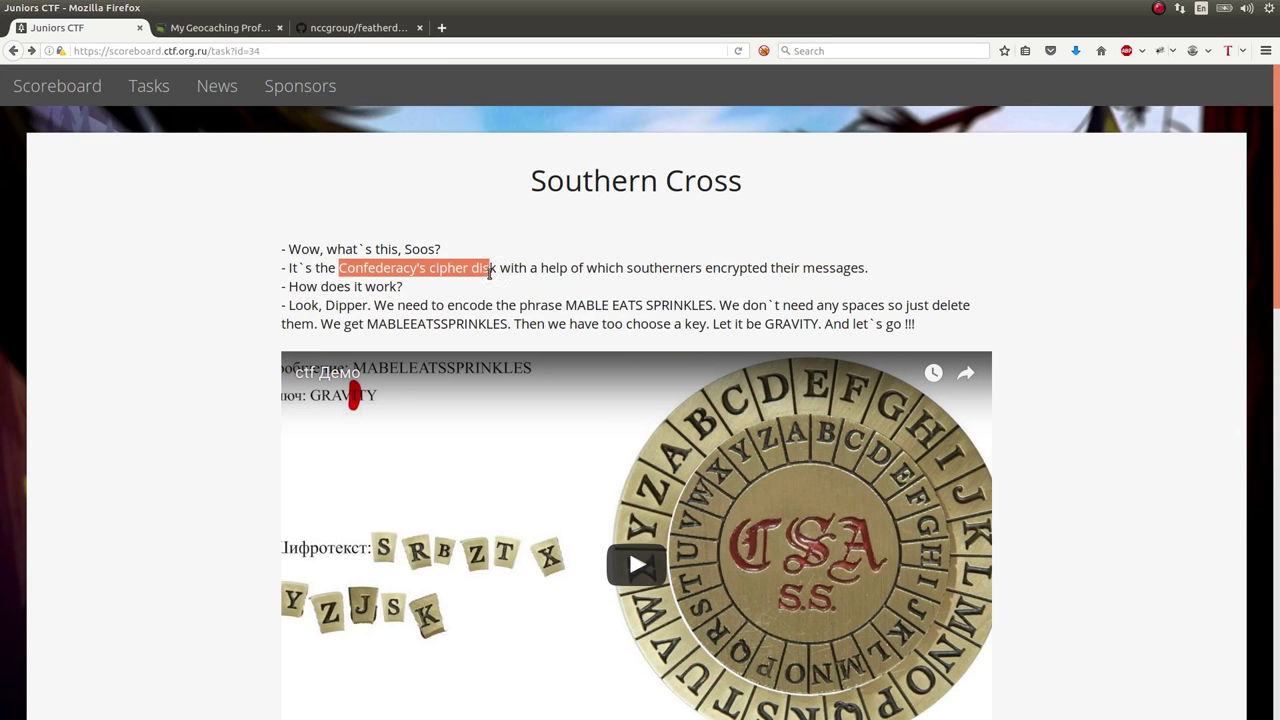
left_click(489, 272)
scroll(490, 272, "down", 1)
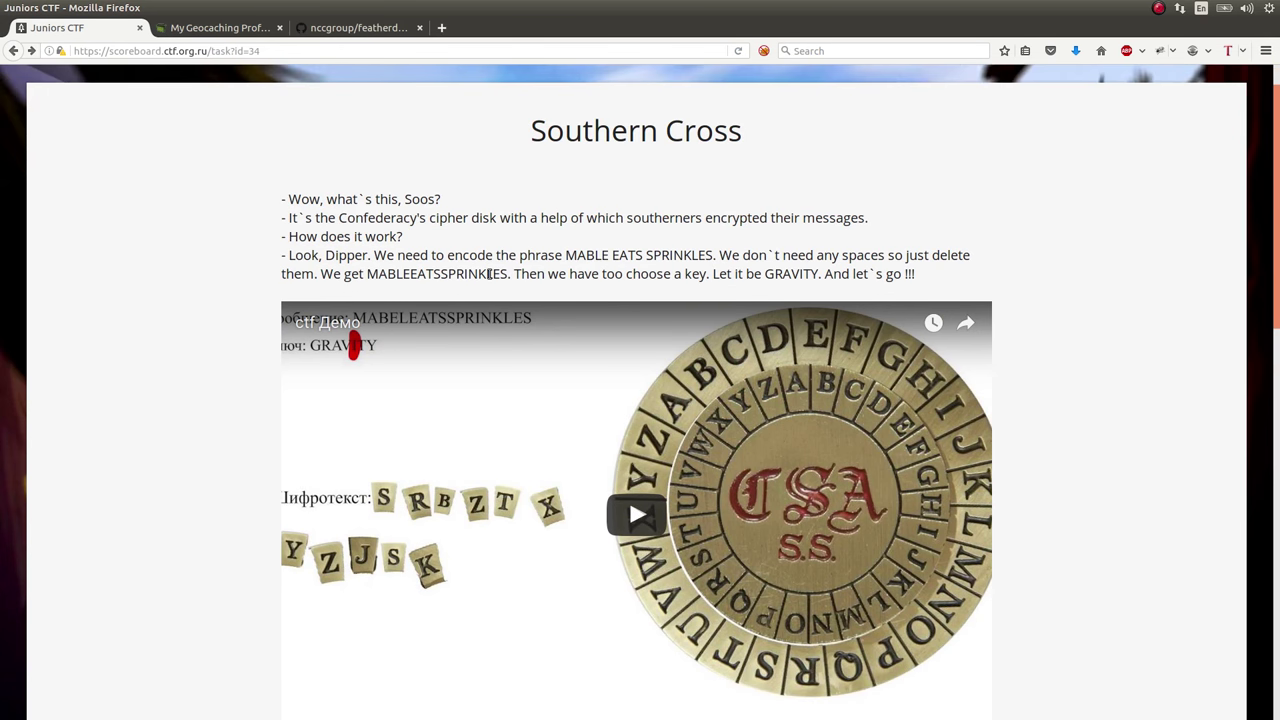
key("ctrl+Tab")
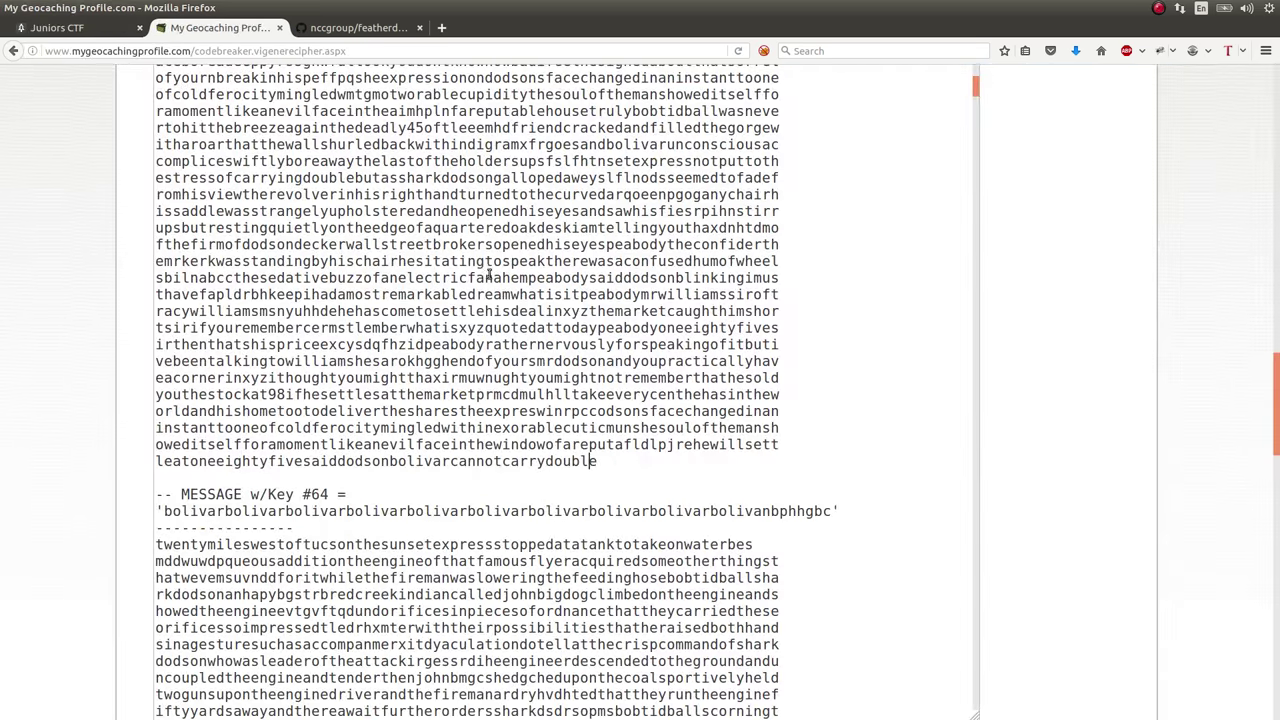
Glance over the featherduster repository and the codebreaker output again
left_click_drag(1277, 380, 1277, 100)
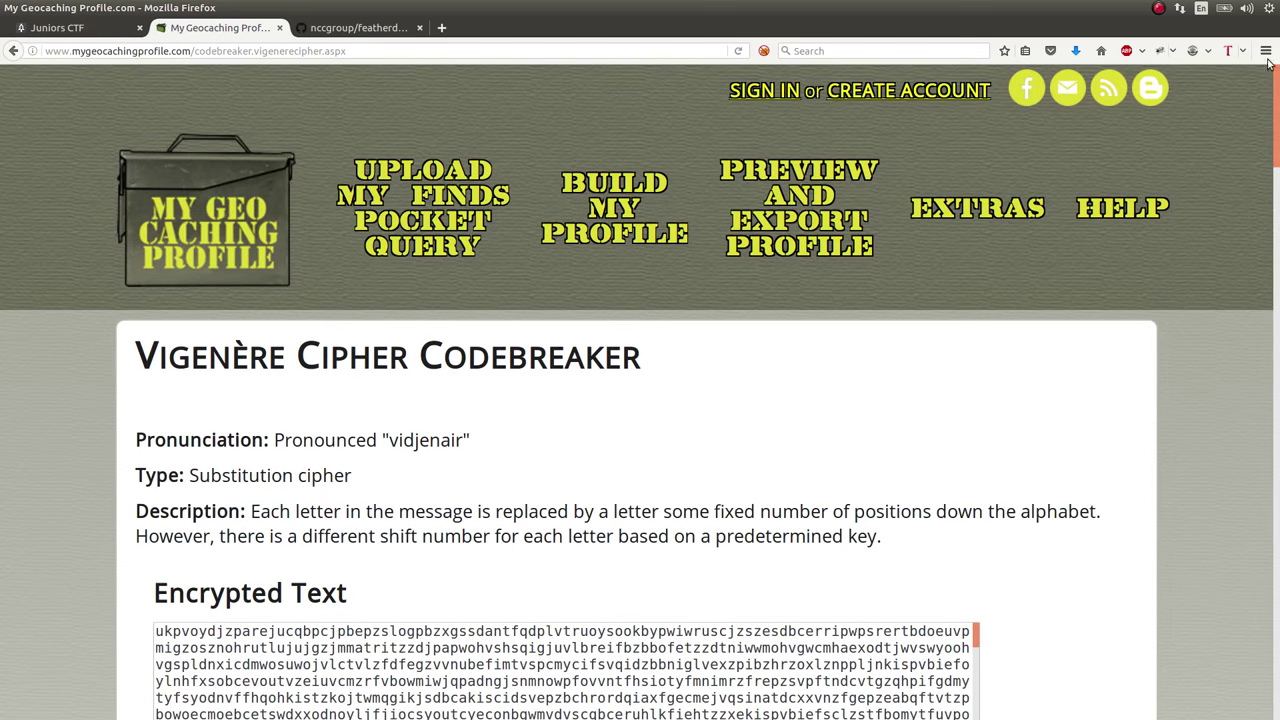
scroll(1143, 566, "down", 2)
key("ctrl+Tab")
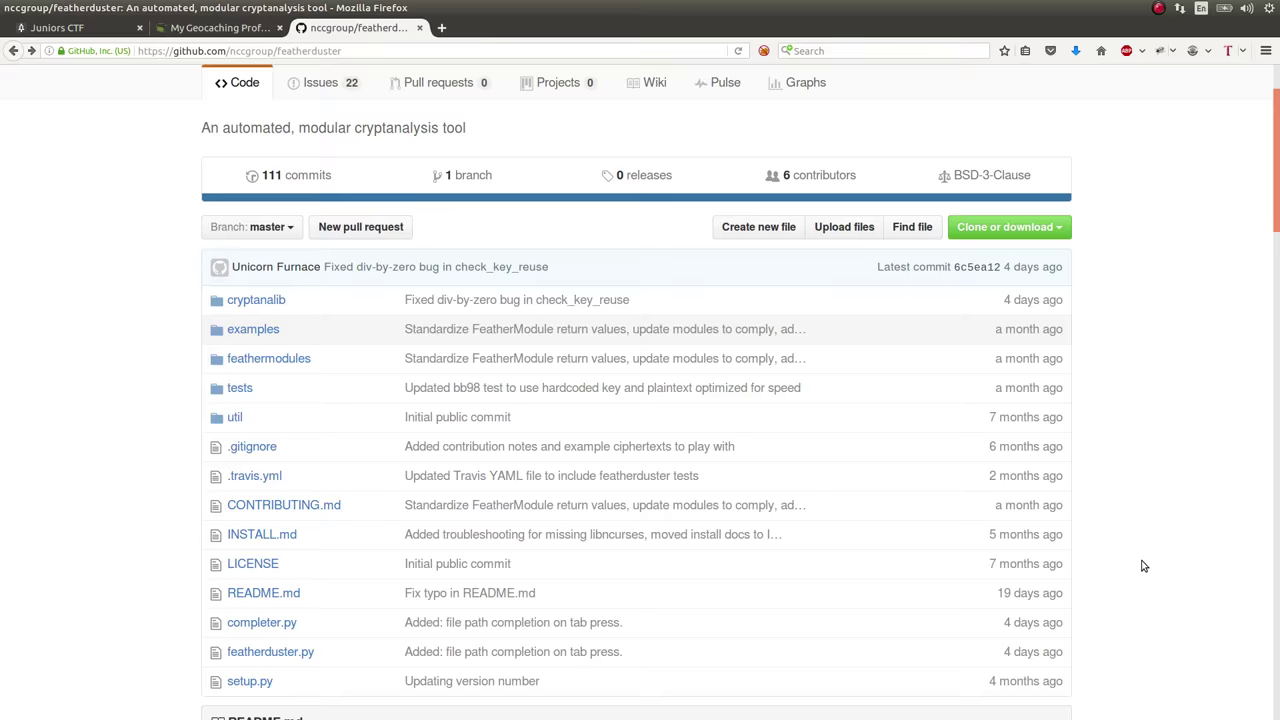
scroll(1143, 566, "down", 2)
scroll(1143, 566, "up", 3)
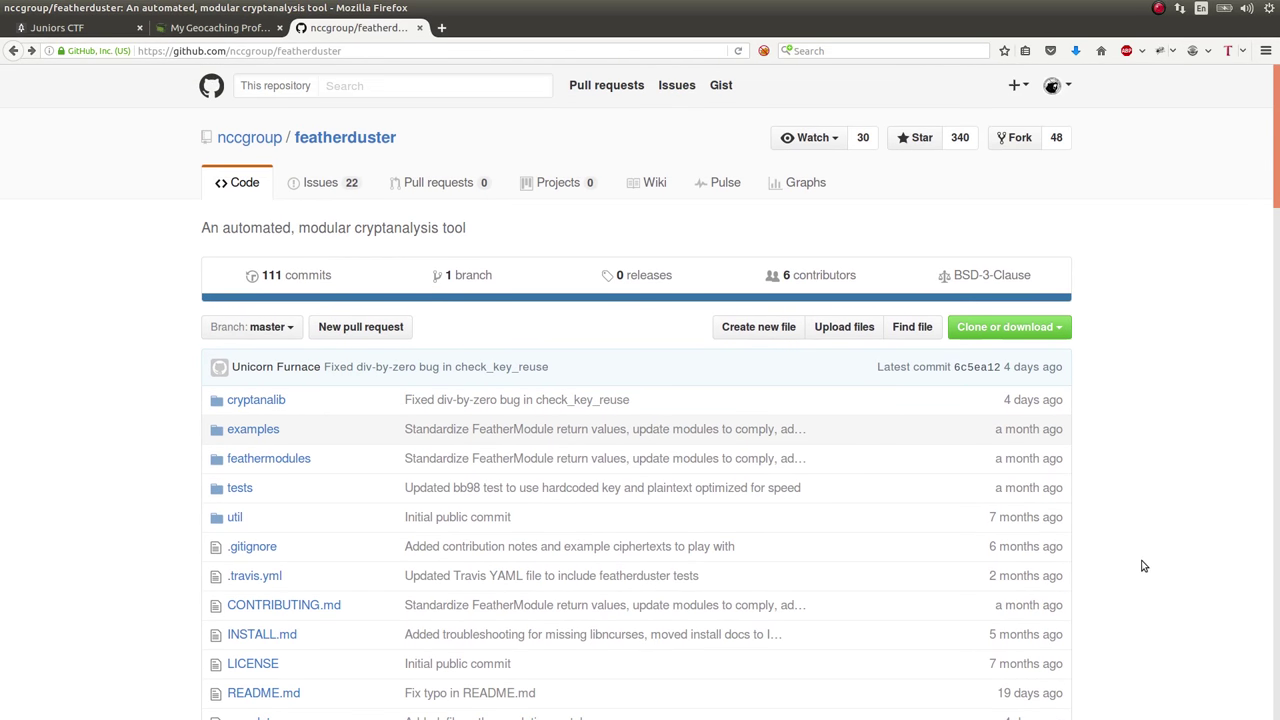
scroll(1143, 566, "down", 1)
key("ctrl+shift+Tab")
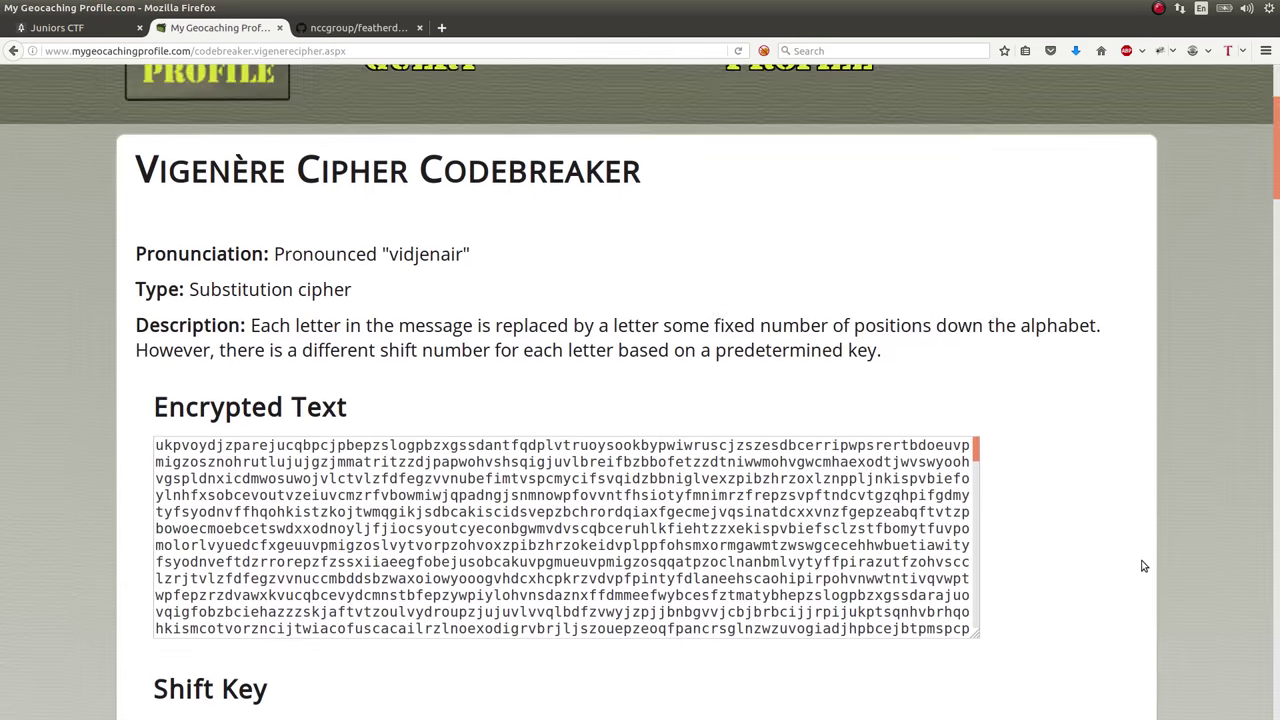
scroll(1143, 566, "down", 3)
scroll(1143, 566, "down", 1)
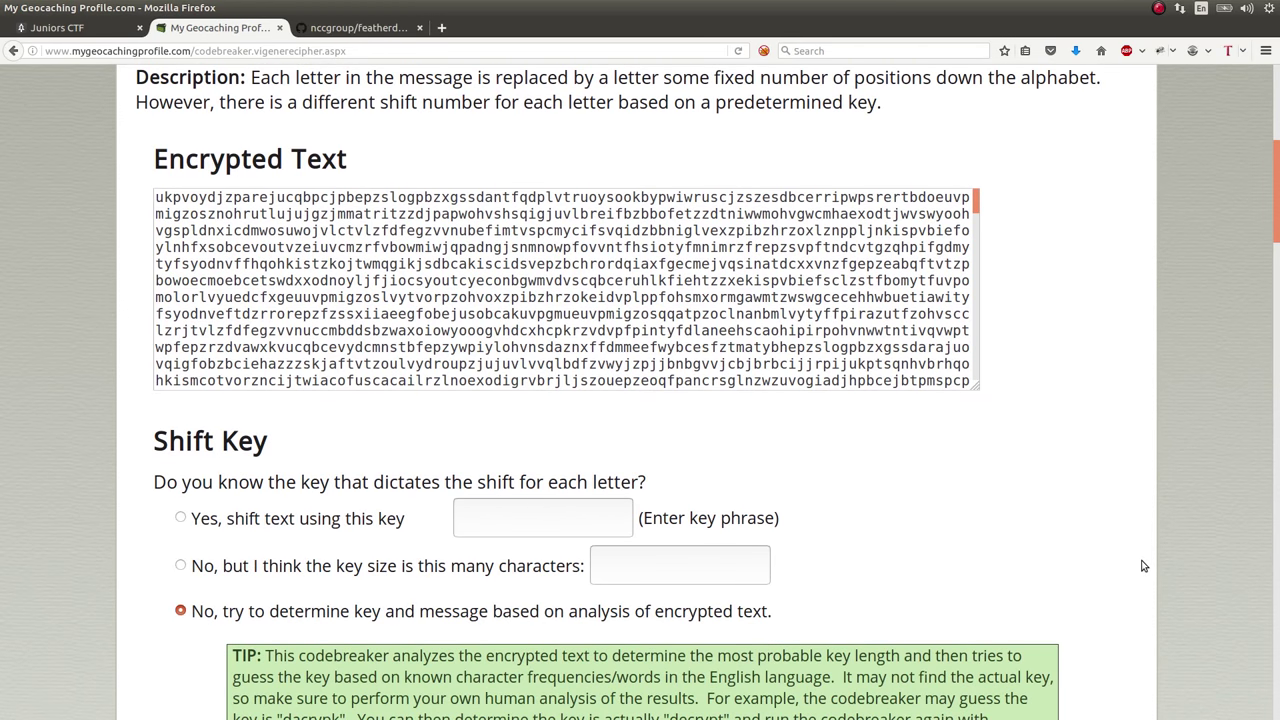
Return to the Juniors CTF tasks scoreboard and zoom in on it
key("ctrl+shift+Tab")
key("alt+Left")
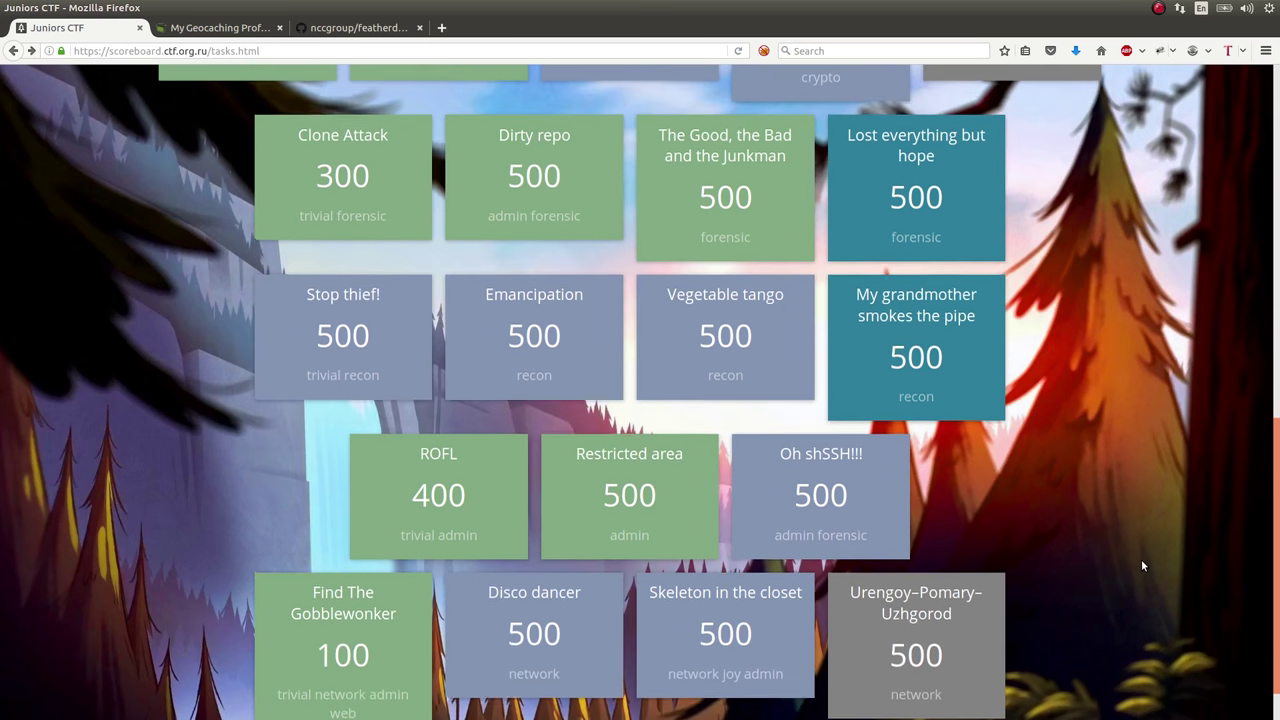
scroll(1143, 566, "up", 4)
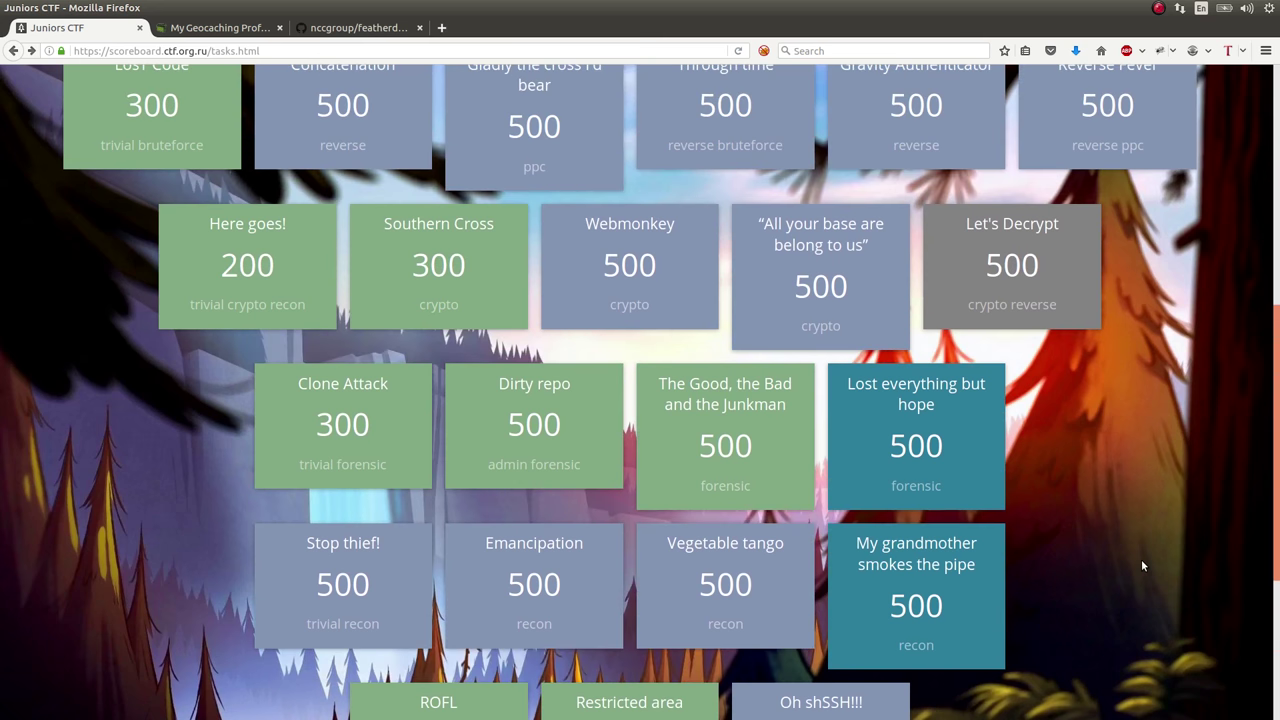
key("ctrl+plus")
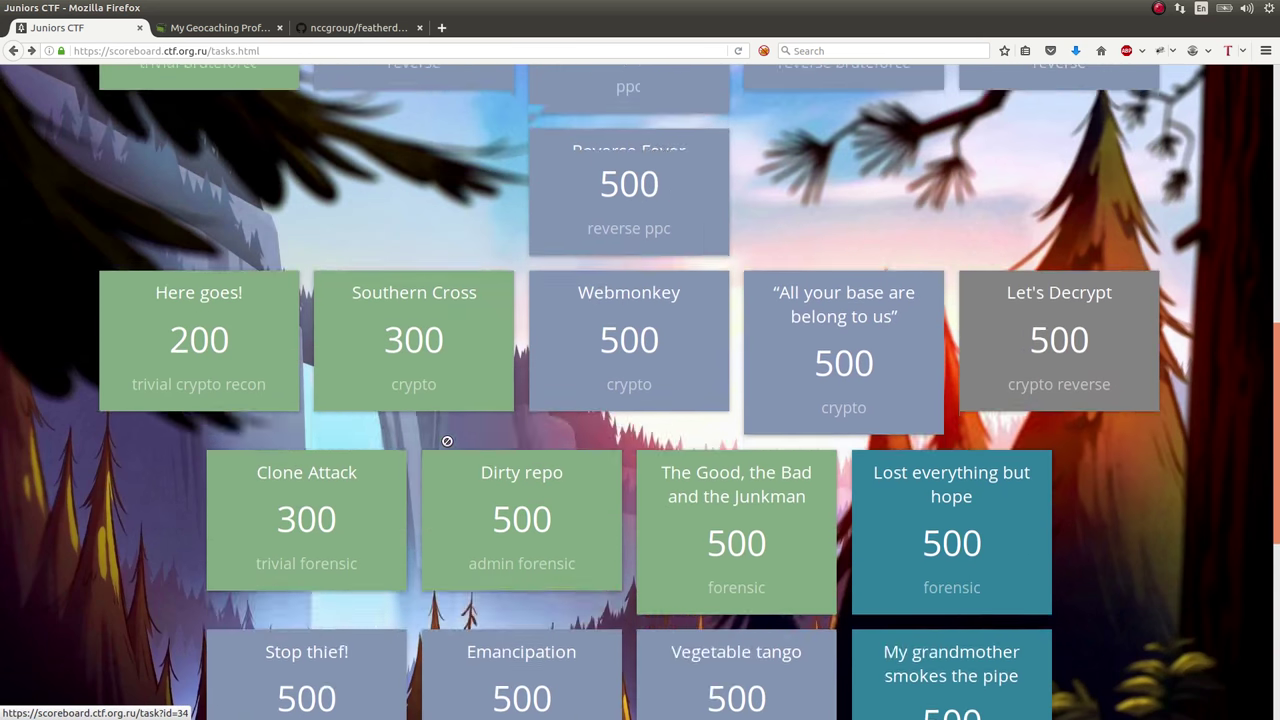
scroll(447, 441, "down", 1)
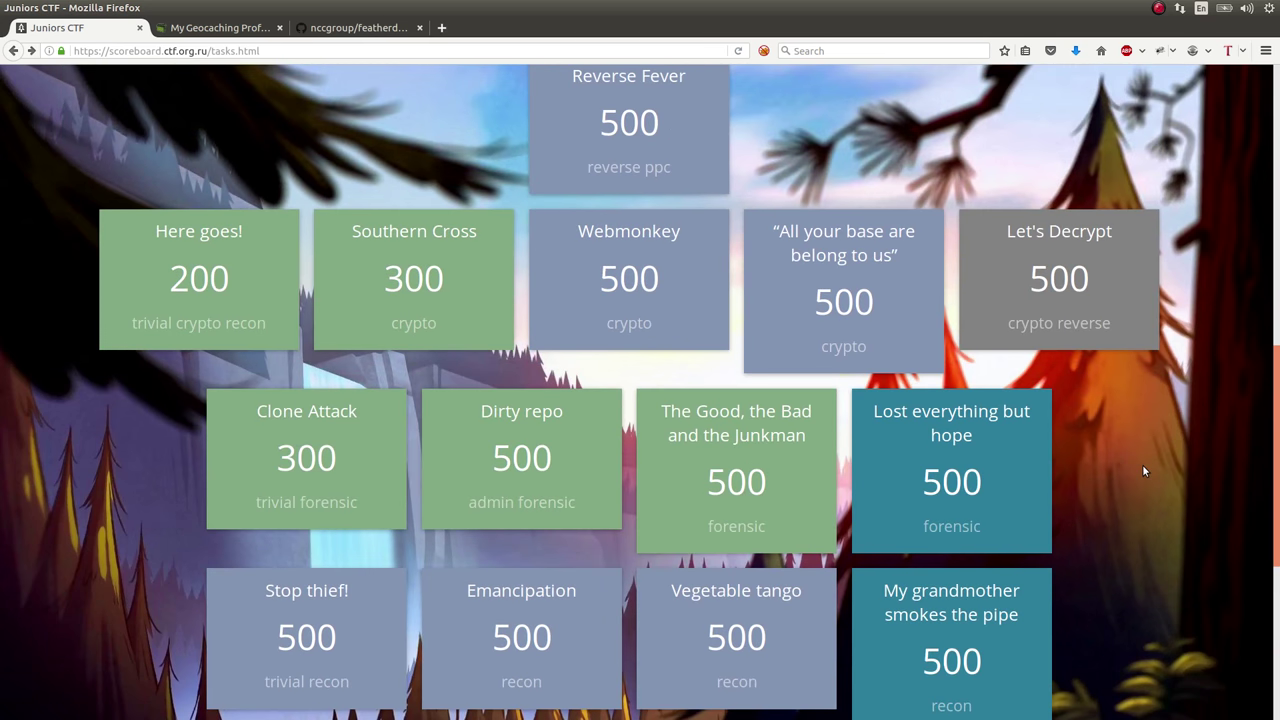